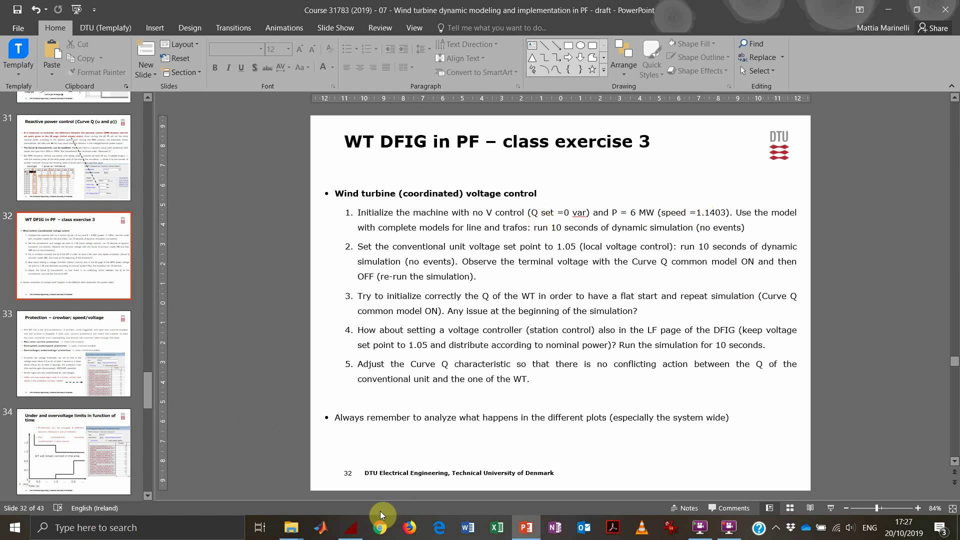
- Bring the PowerFactory grid diagram in front of the PowerPoint exercise slide
click(350, 530)
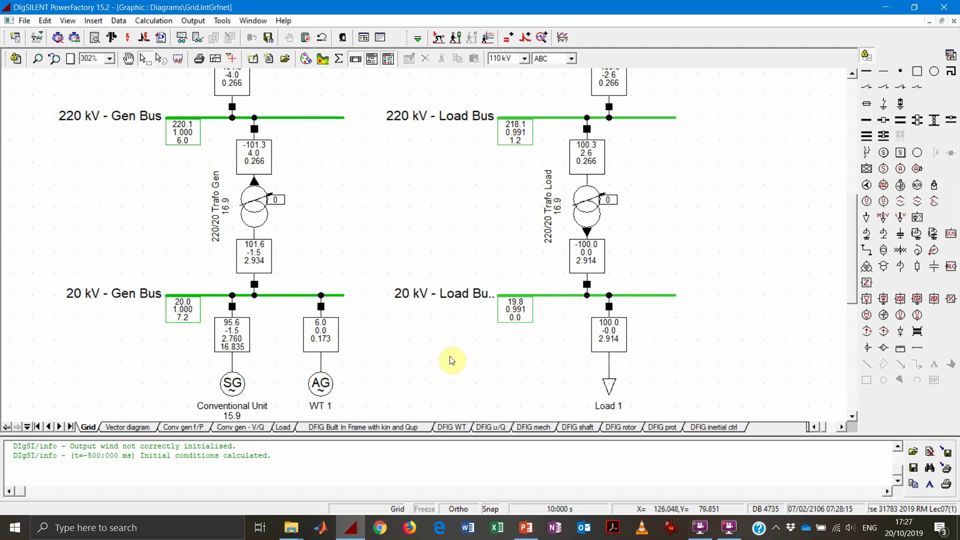
double_click(320, 384)
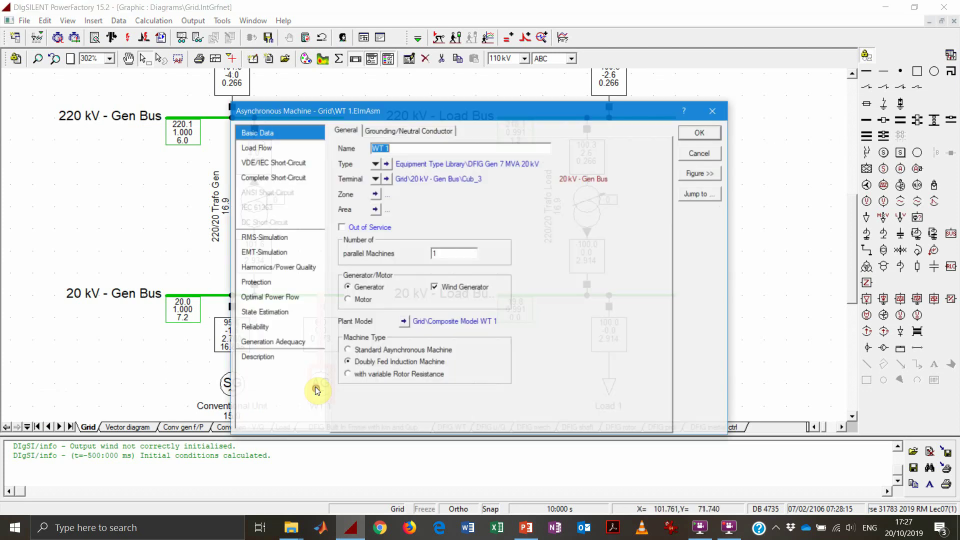
click(286, 150)
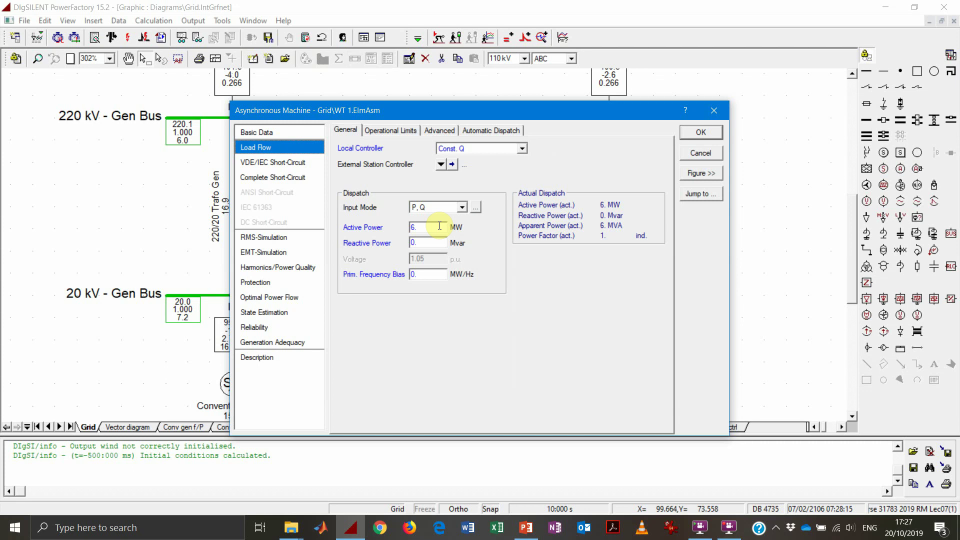
click(700, 134)
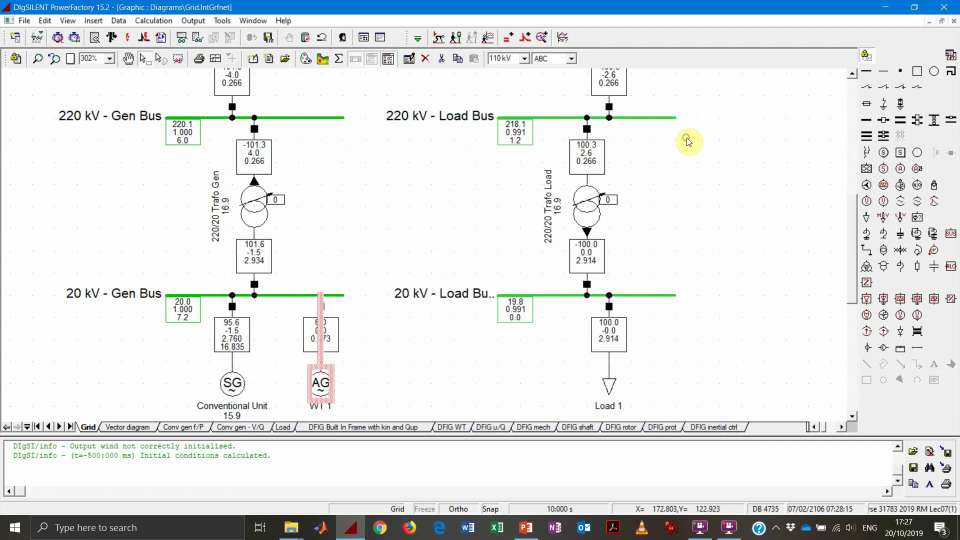
click(318, 280)
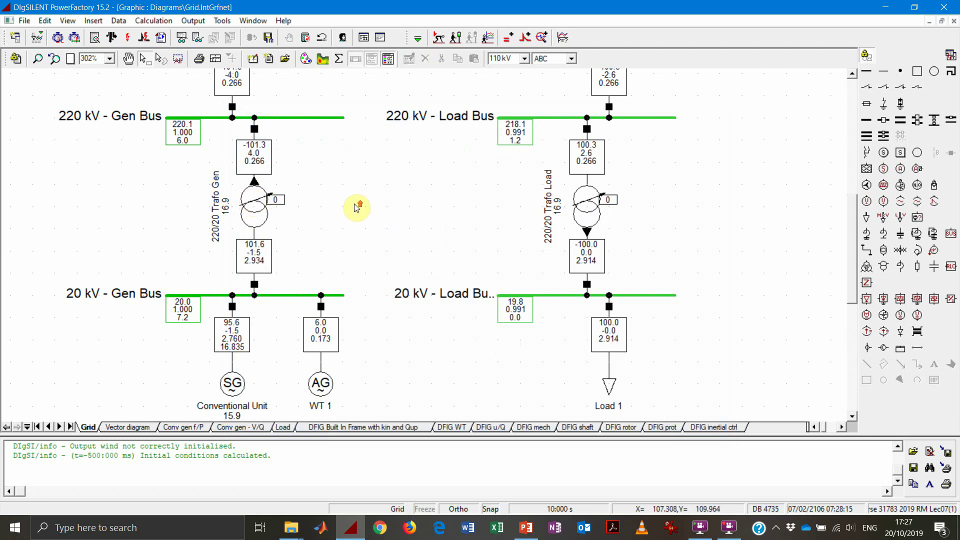
scroll(360, 201, up, 3)
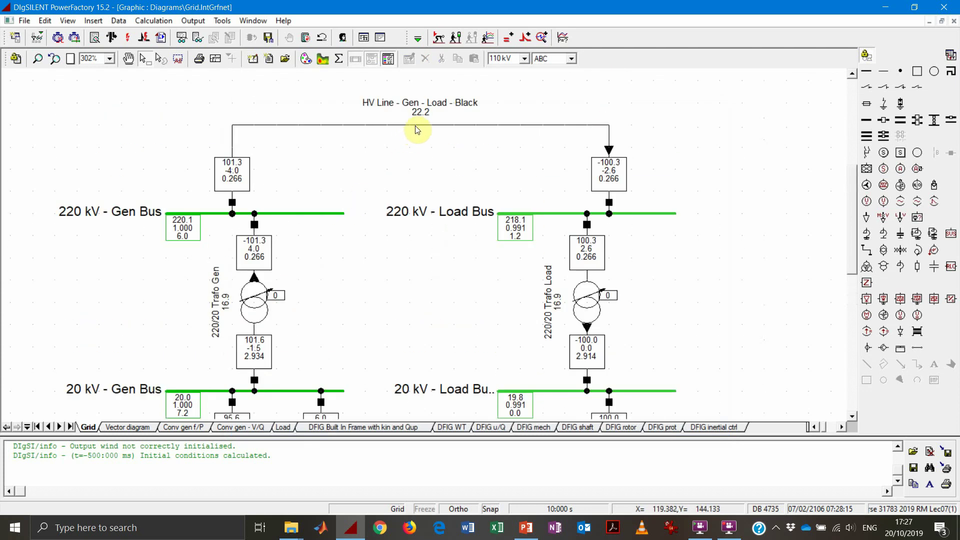
scroll(364, 317, down, 4)
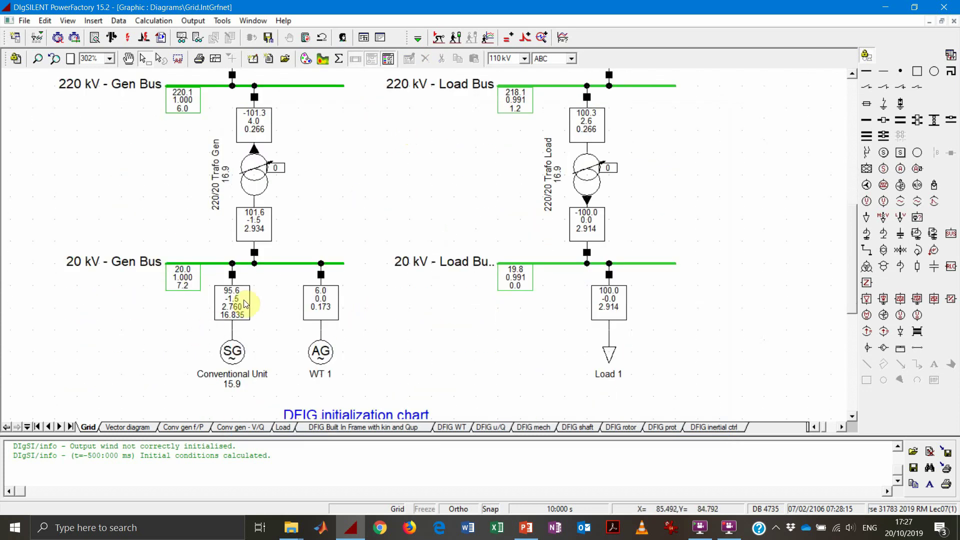
mouse_move(610, 300)
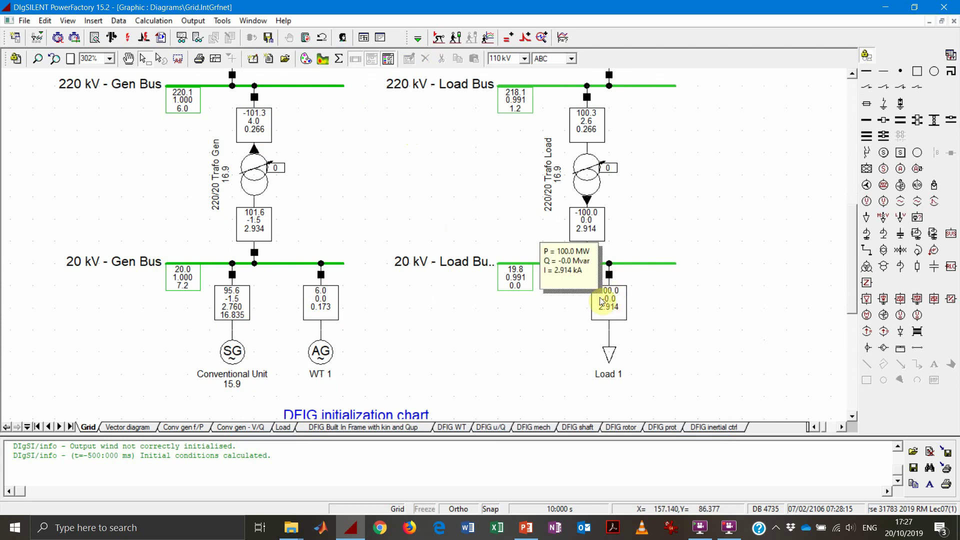
mouse_move(228, 307)
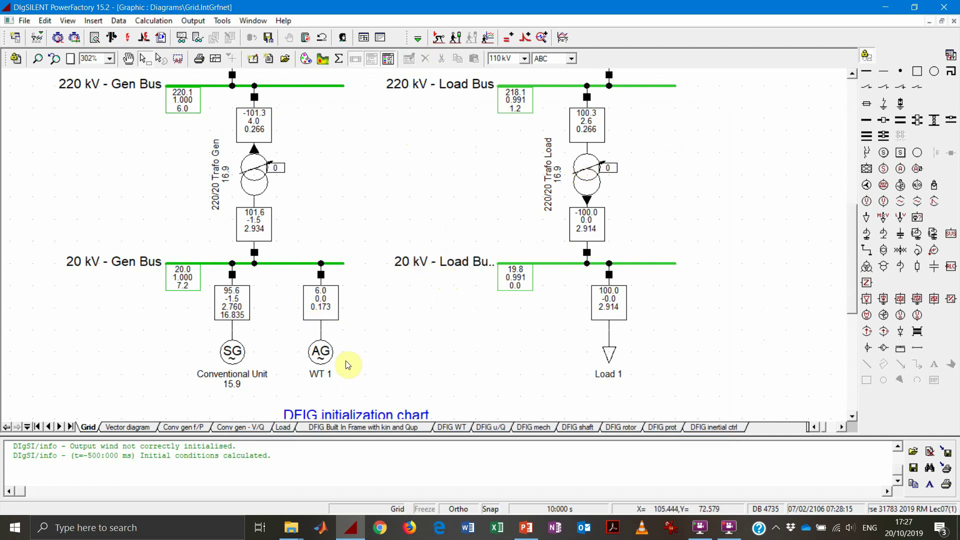
- Calculate initial conditions and run the dynamic simulation for 10 seconds
click(438, 39)
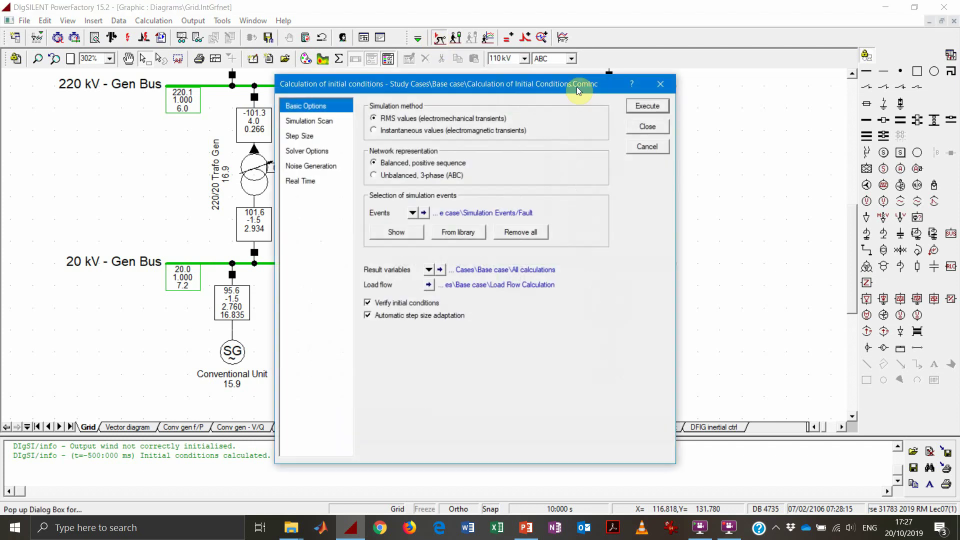
click(642, 106)
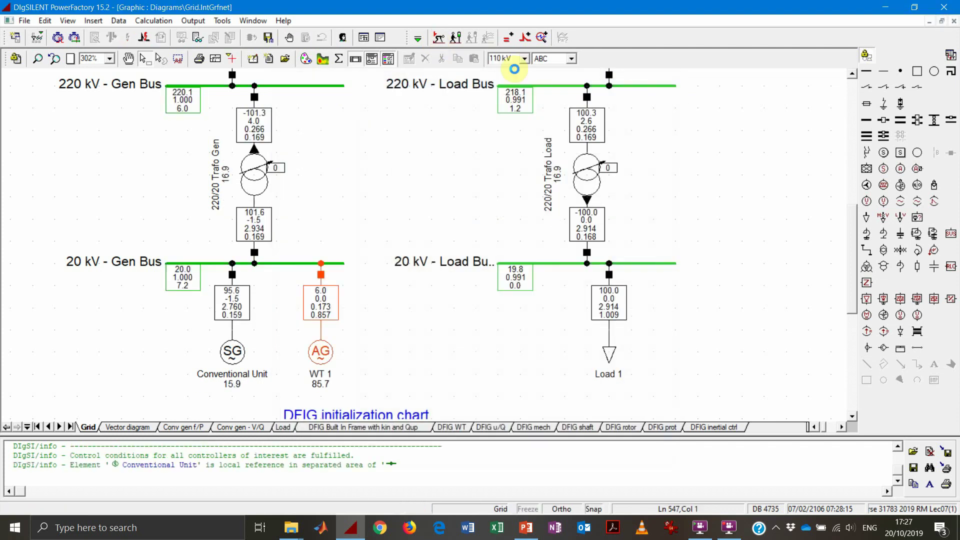
click(458, 39)
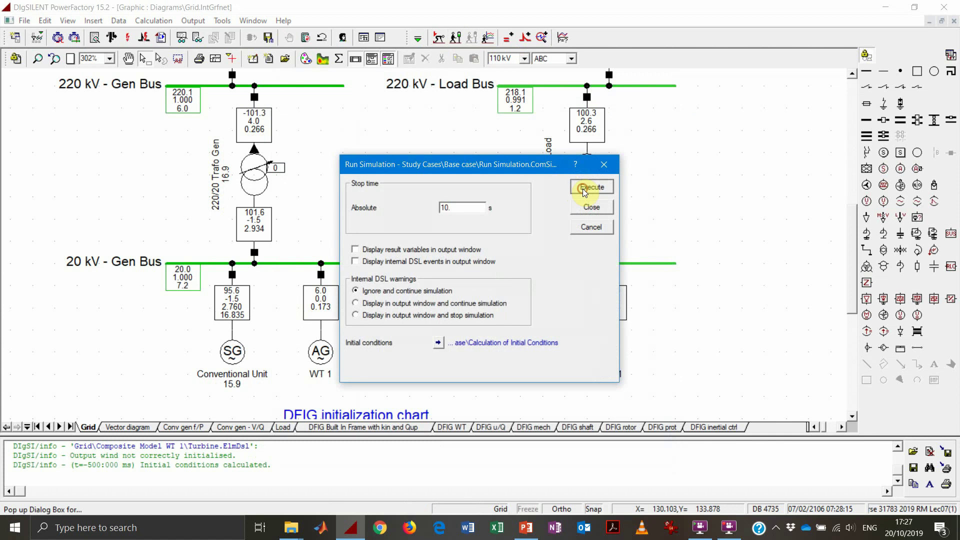
click(589, 188)
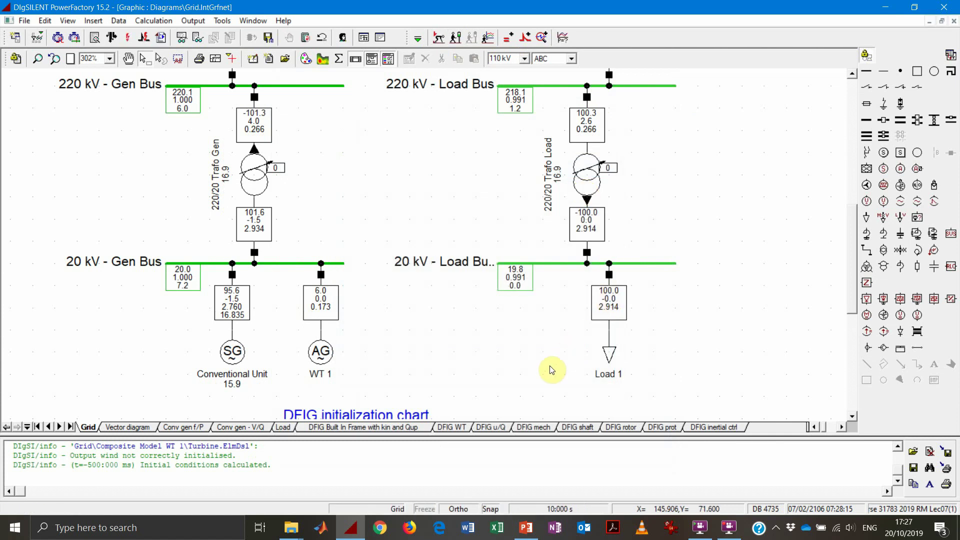
- Read WT 1's active and reactive power on the DFIG WT plots, then autoscale the DFIG u/Q plots
click(451, 426)
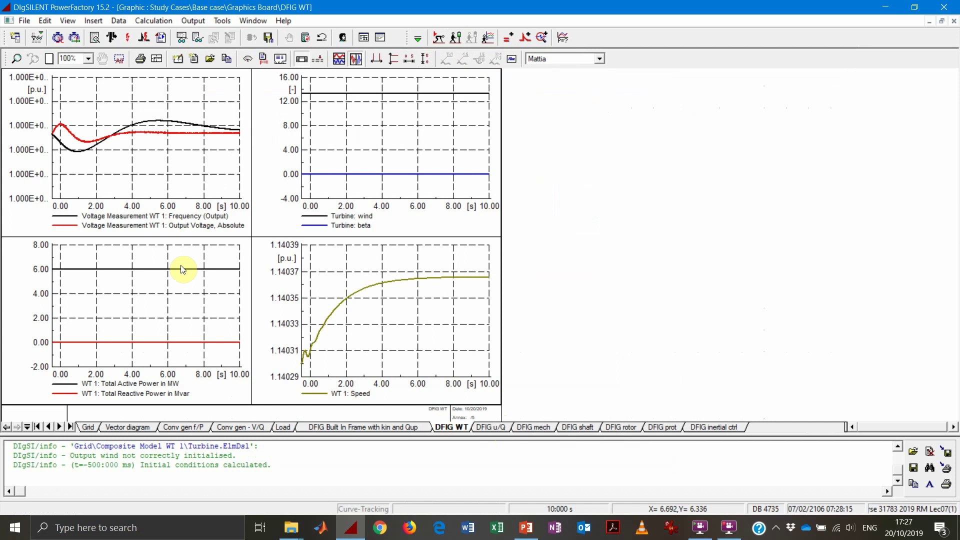
click(76, 272)
click(76, 270)
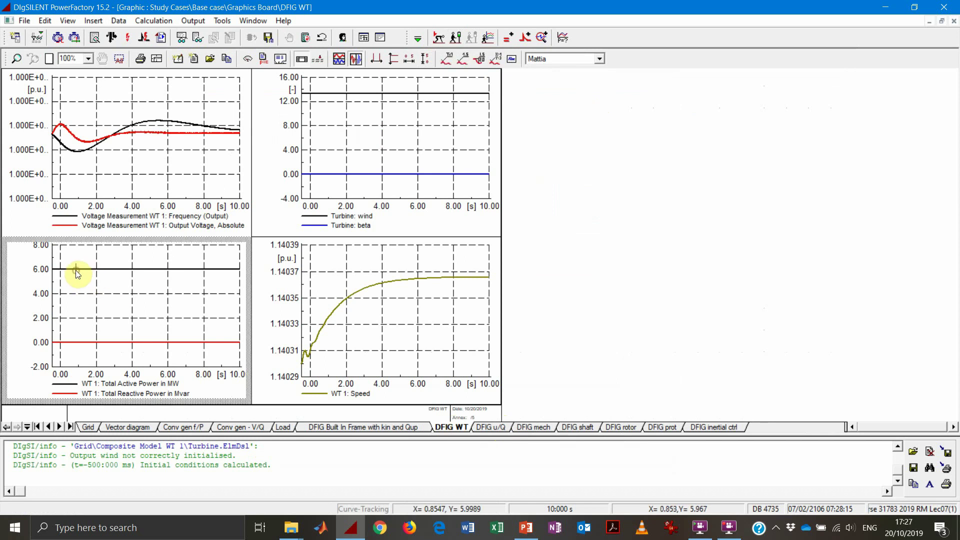
click(137, 345)
click(490, 428)
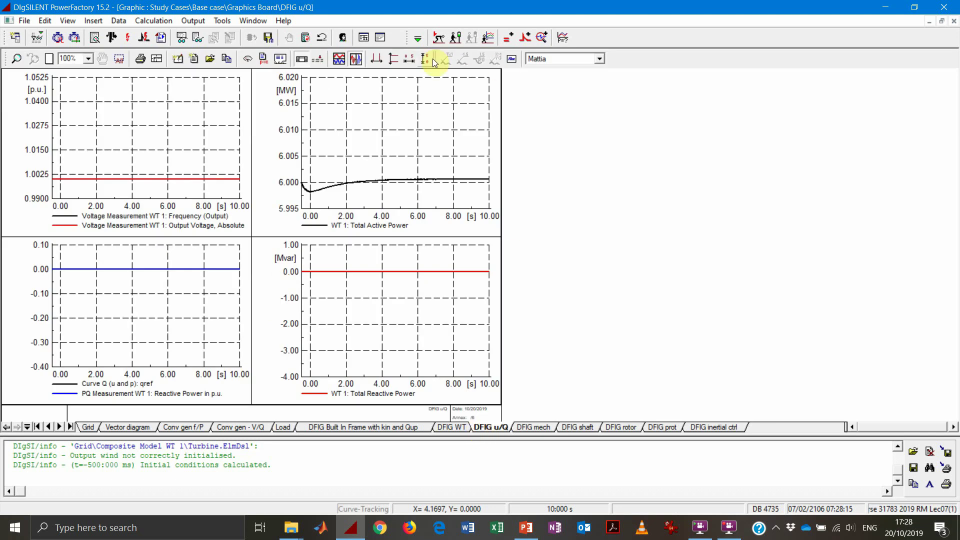
click(431, 59)
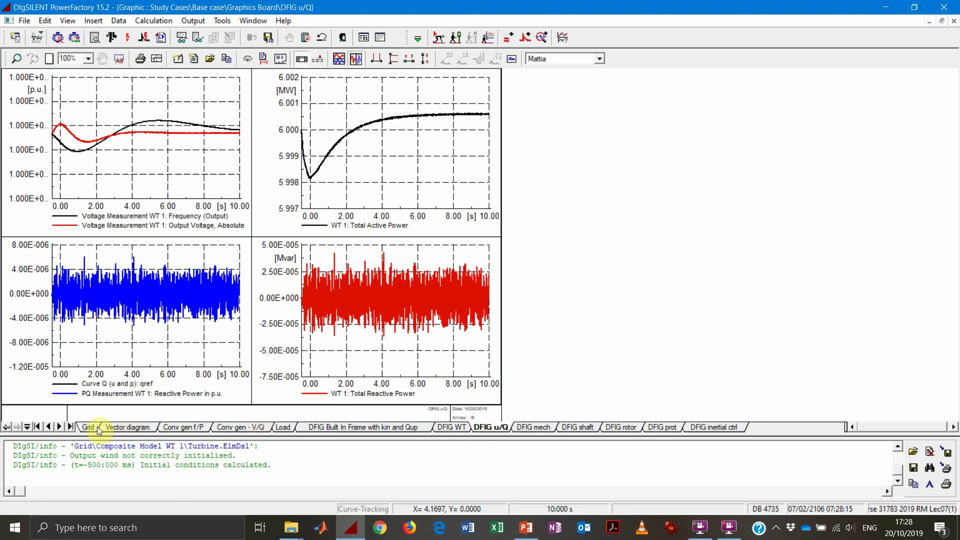
click(89, 428)
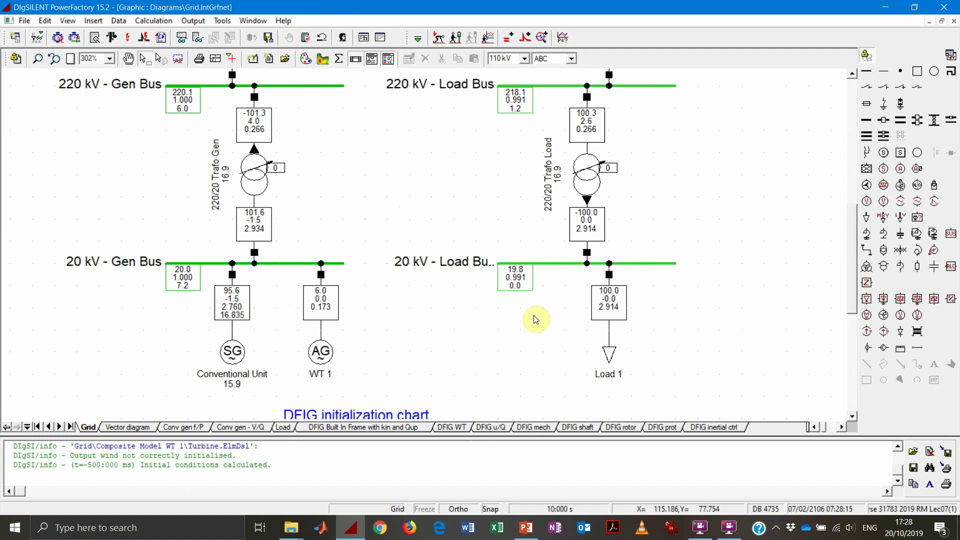
click(525, 528)
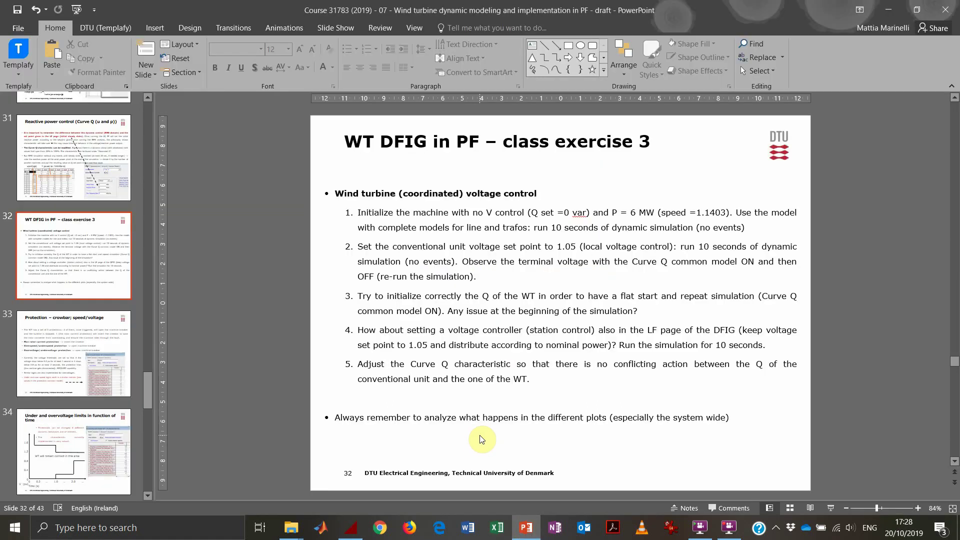
click(412, 246)
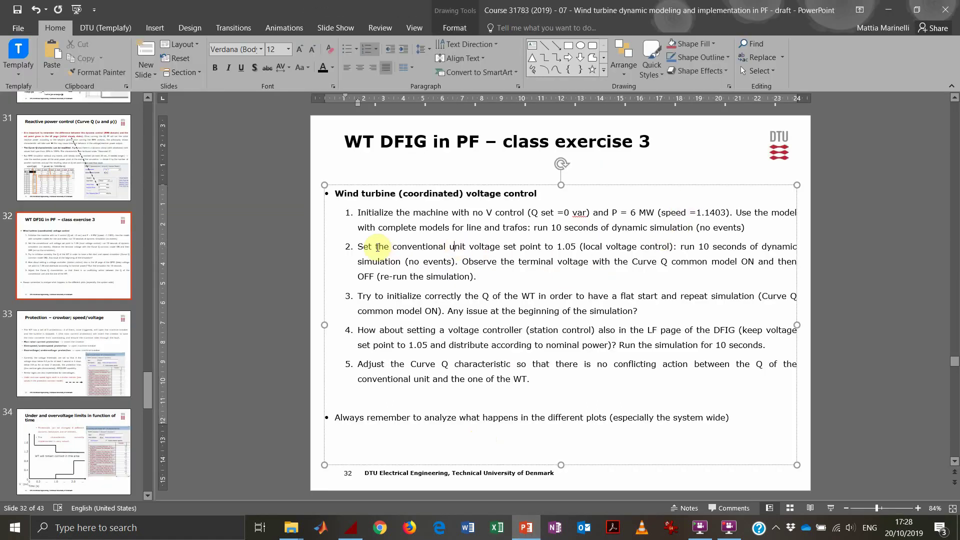
drag(465, 246, 620, 246)
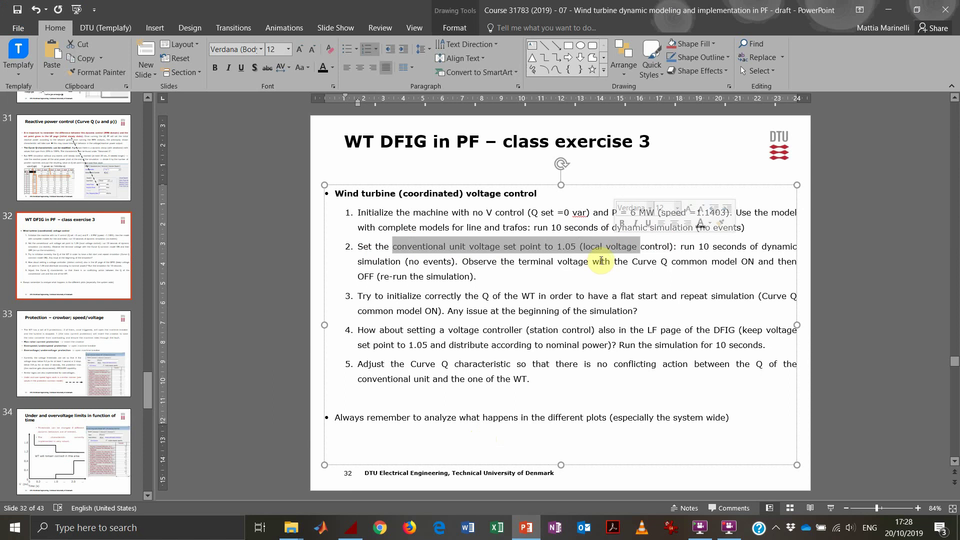
click(886, 10)
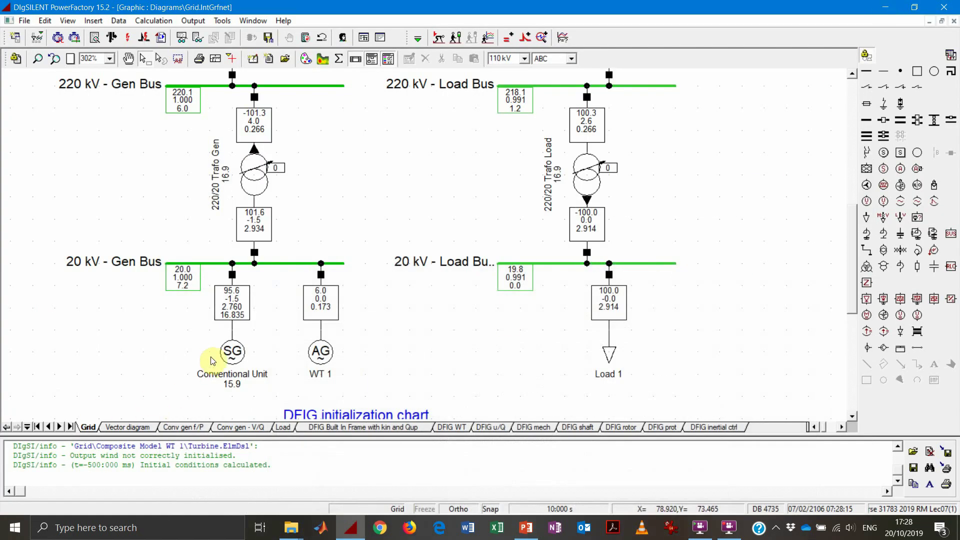
- Set the Conventional Unit's load-flow voltage set point to 1.05 p.u
double_click(232, 352)
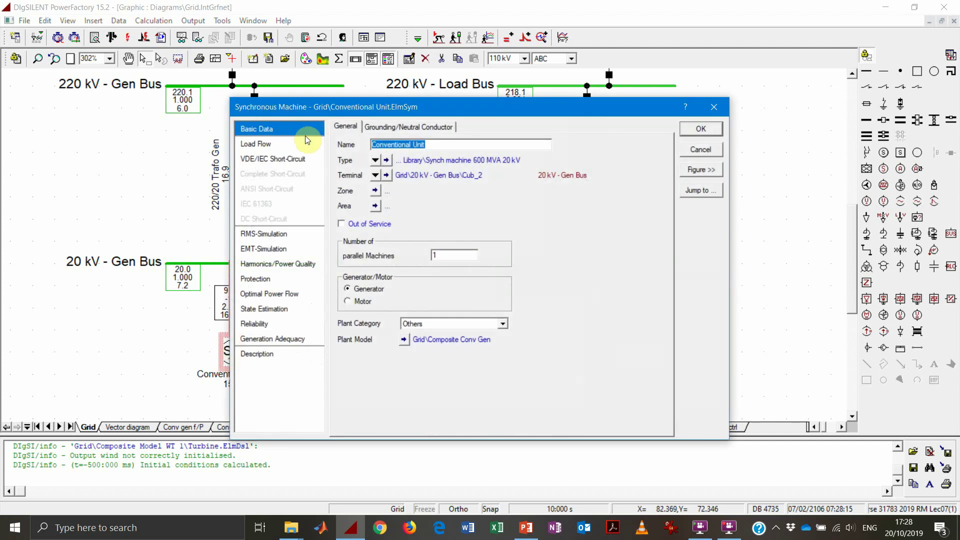
click(256, 144)
click(424, 280)
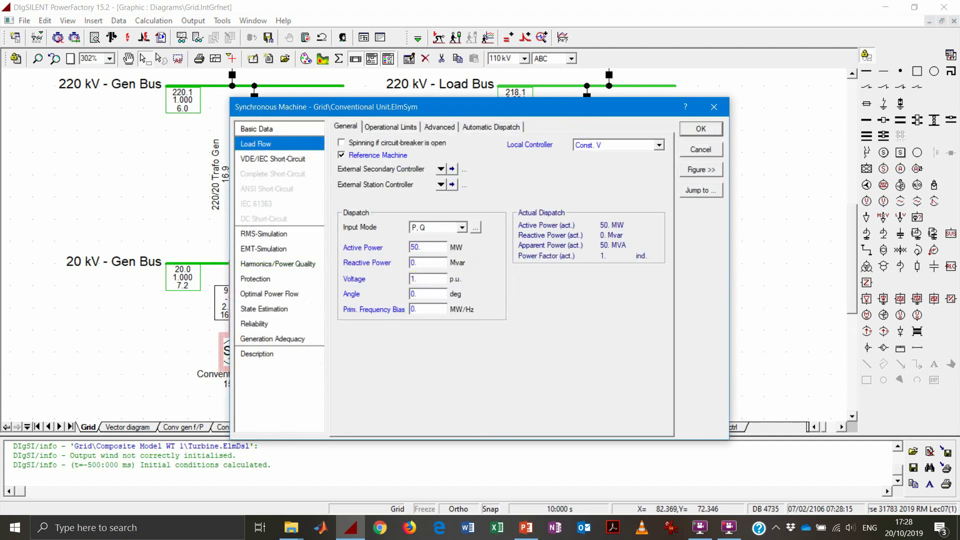
text(05)
click(718, 129)
- Recalculate initial conditions so the 20 kV Gen Bus reaches 1.050 p.u
click(439, 40)
click(642, 108)
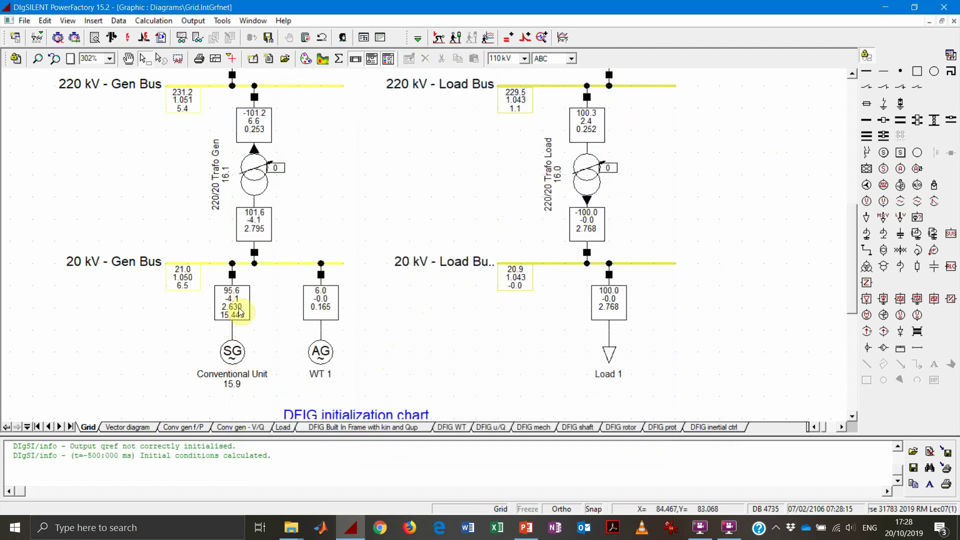
mouse_move(239, 310)
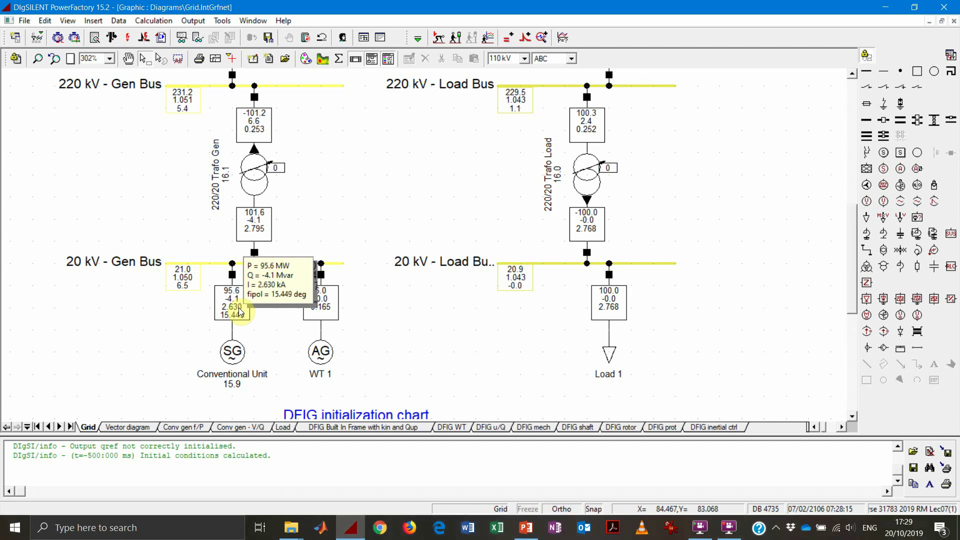
- Check the Conventional Unit's voltage set point, then recalculate initial conditions
double_click(234, 355)
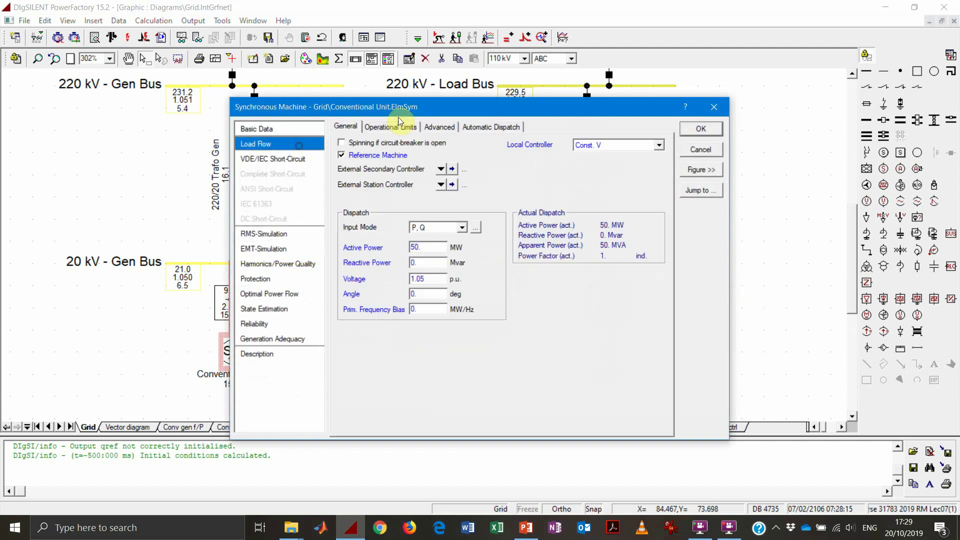
drag(514, 103, 605, 92)
click(518, 273)
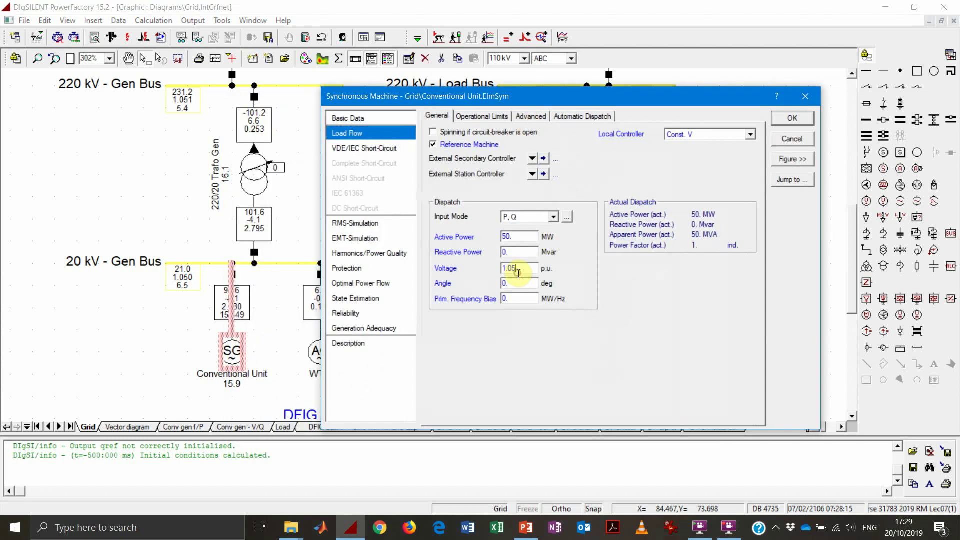
key(Return)
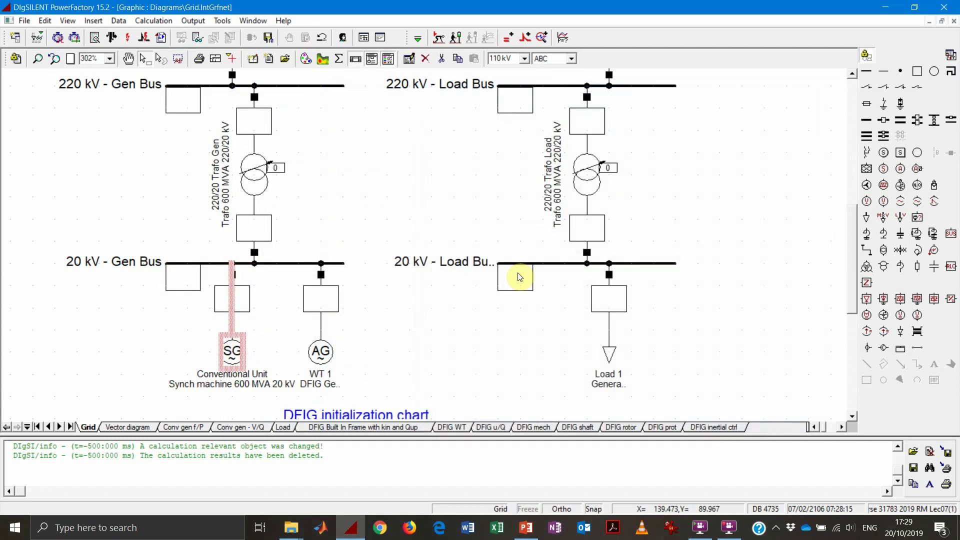
click(440, 39)
click(646, 103)
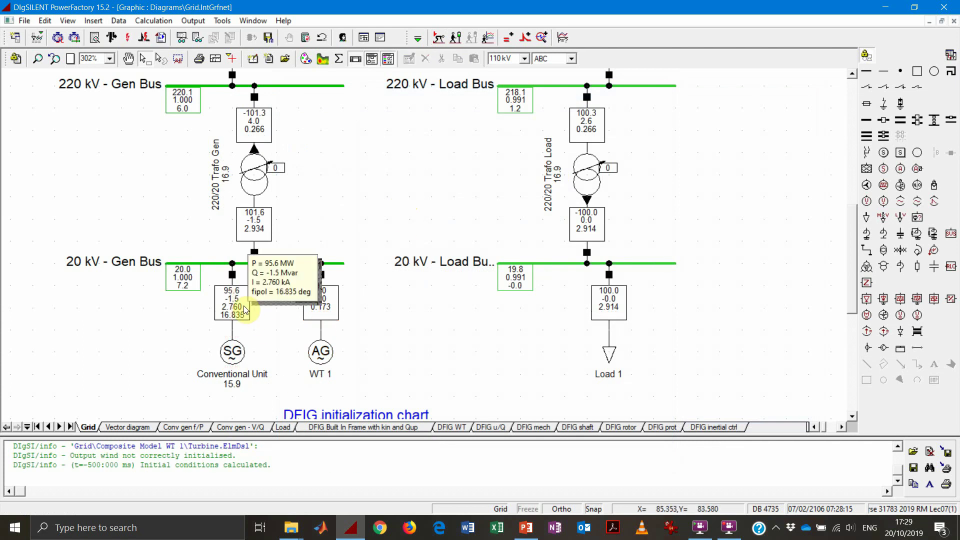
- Re-enter 1.05 p.u. as the Conventional Unit's load-flow voltage set point
double_click(232, 351)
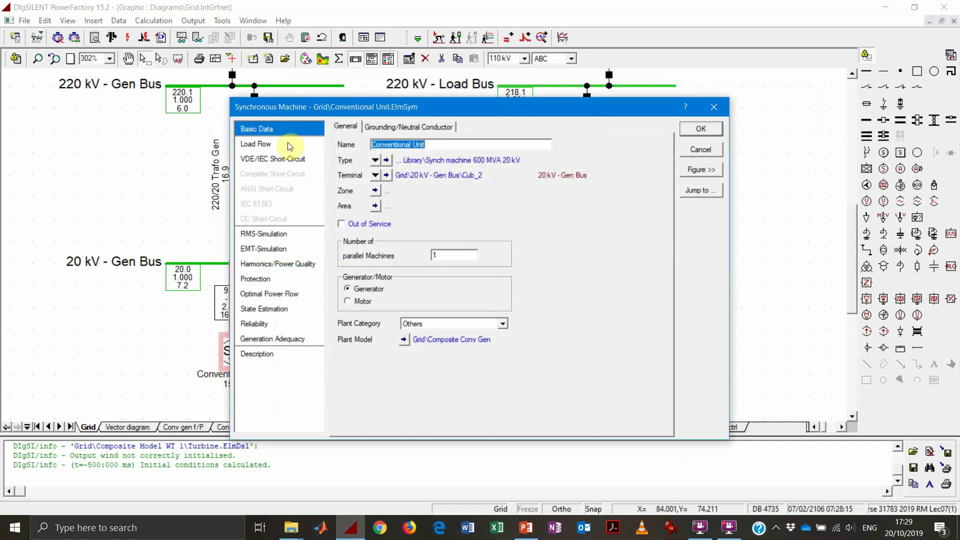
click(289, 146)
click(421, 278)
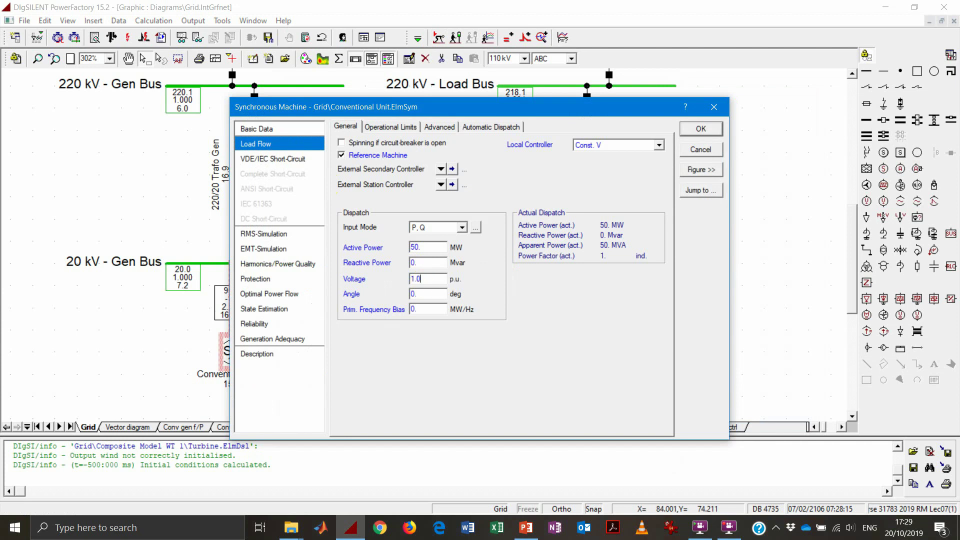
text(5)
key(Return)
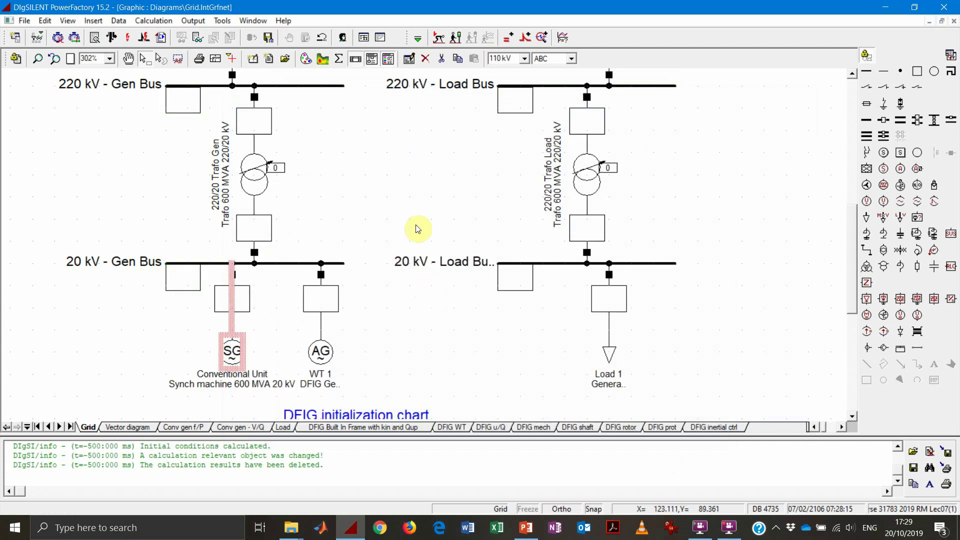
- Run the 10-second dynamic simulation
click(451, 40)
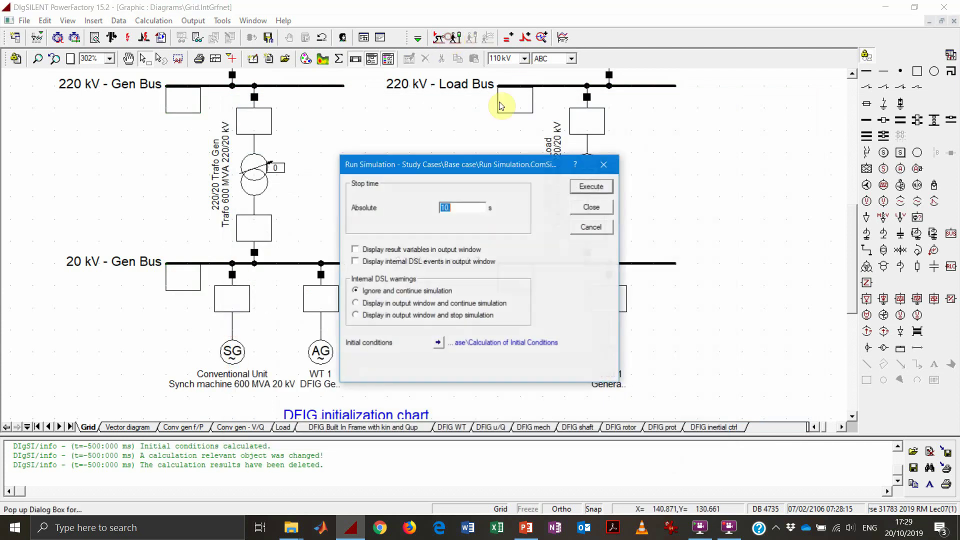
click(604, 188)
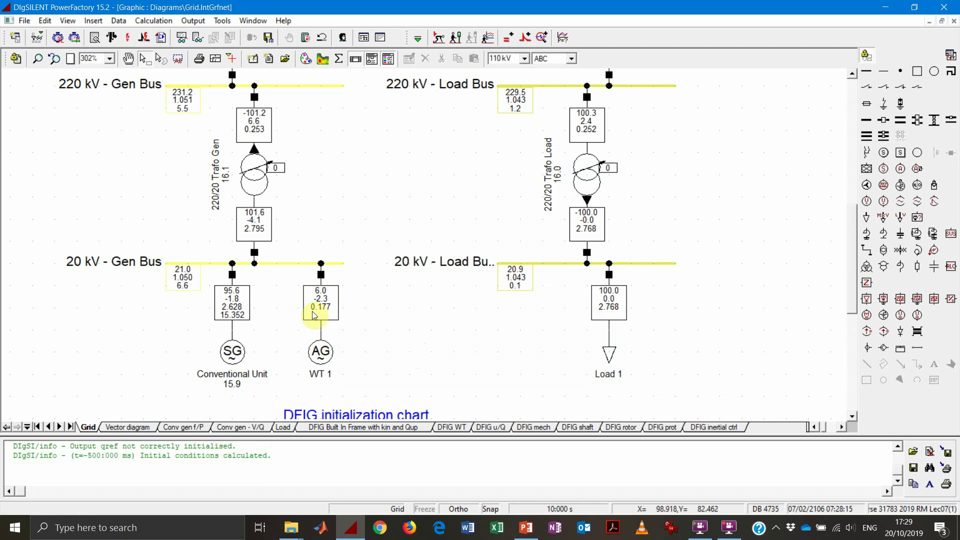
mouse_move(312, 312)
- Autoscale the DFIG u/Q plots and zoom their time axis to −1.00 to 1.50 s
click(490, 427)
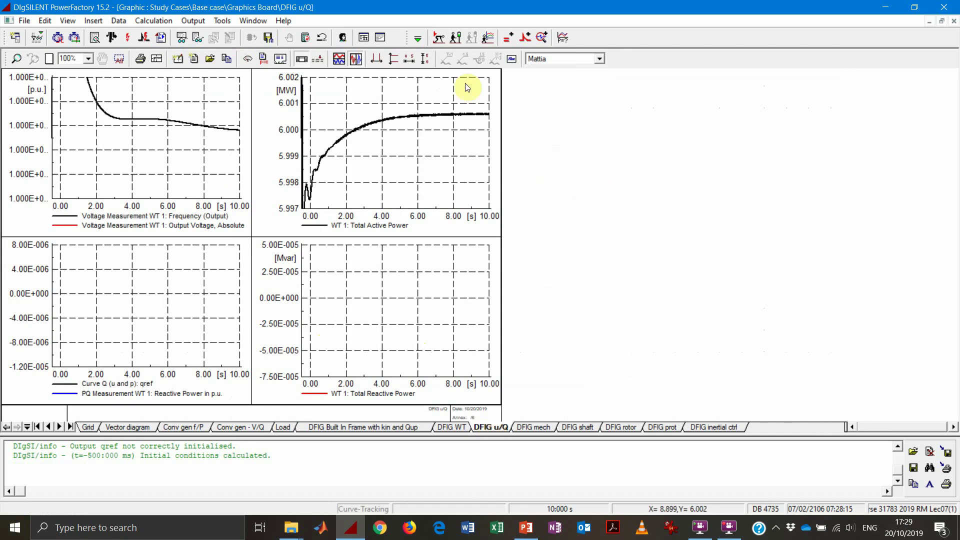
click(425, 59)
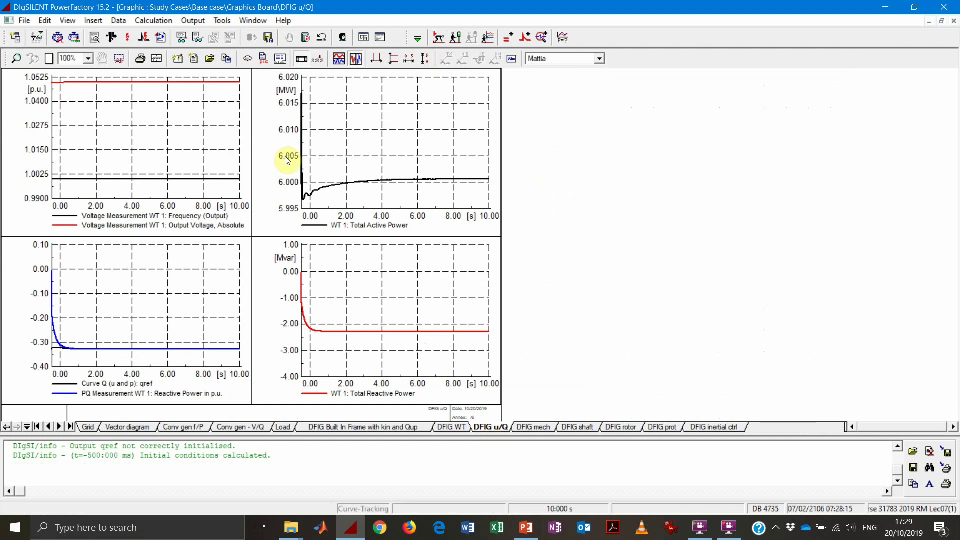
click(383, 59)
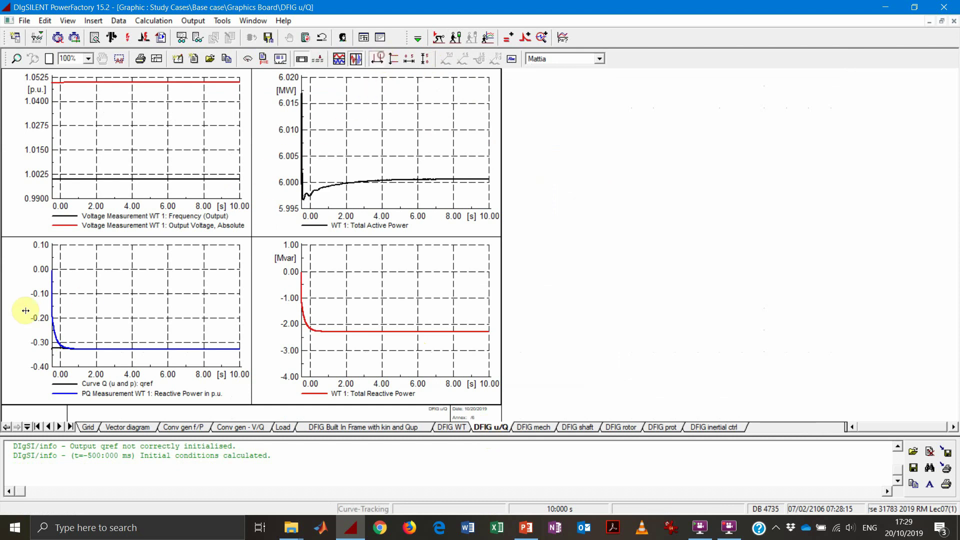
click(81, 332)
click(45, 337)
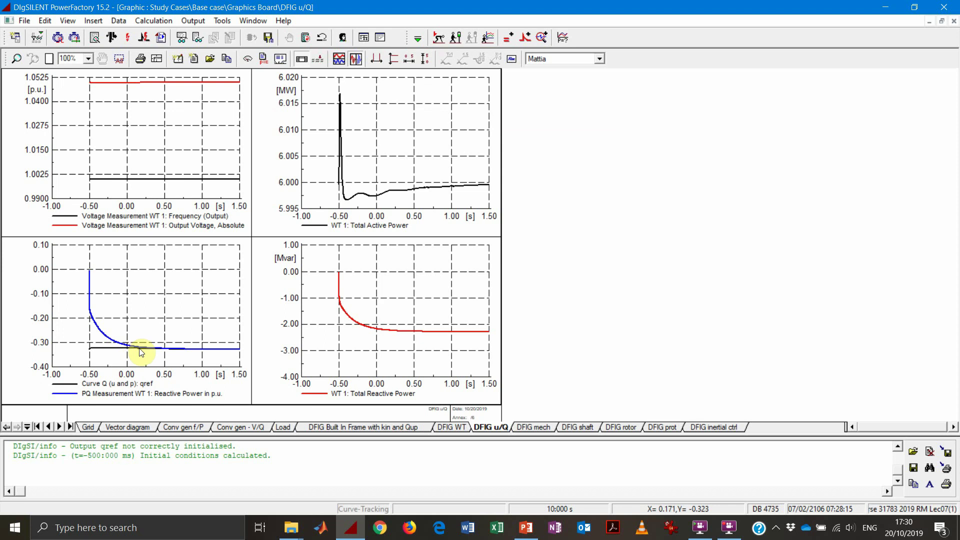
click(175, 351)
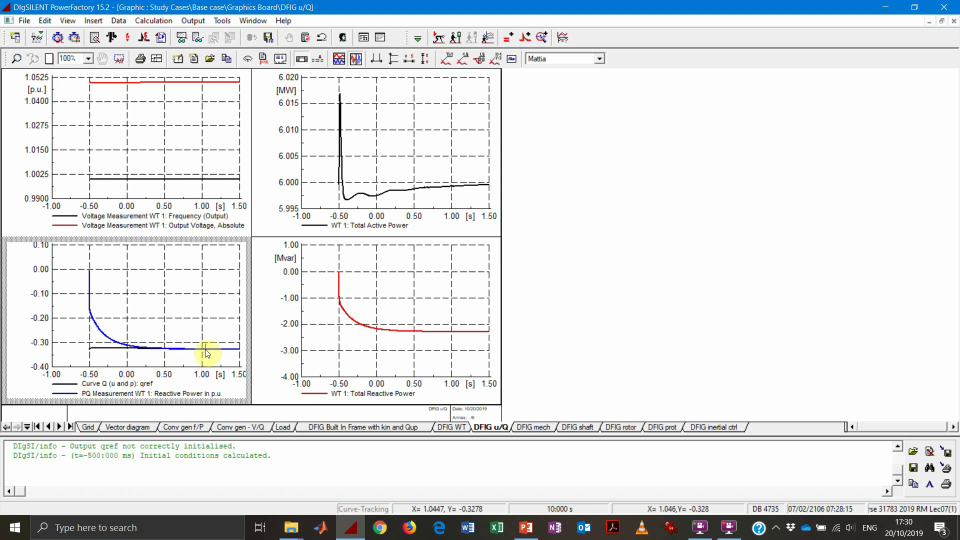
- List the grid's DSL models and open the Curve Q (u and p) Advanced 2 table
click(36, 37)
click(56, 65)
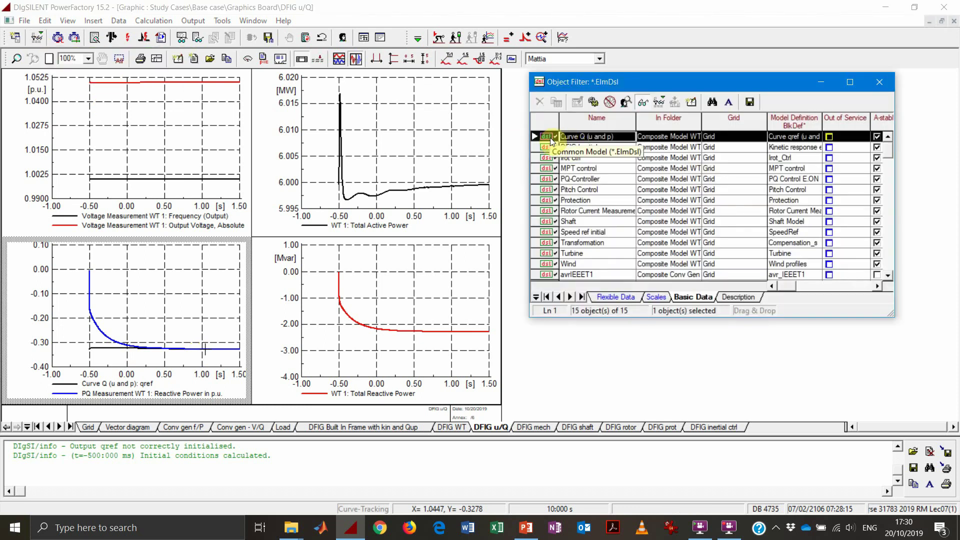
double_click(550, 137)
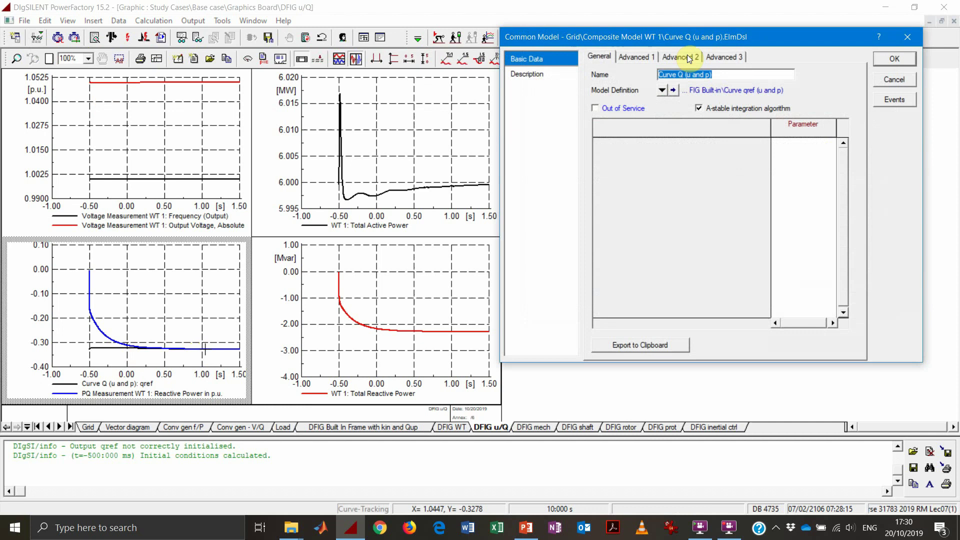
click(680, 57)
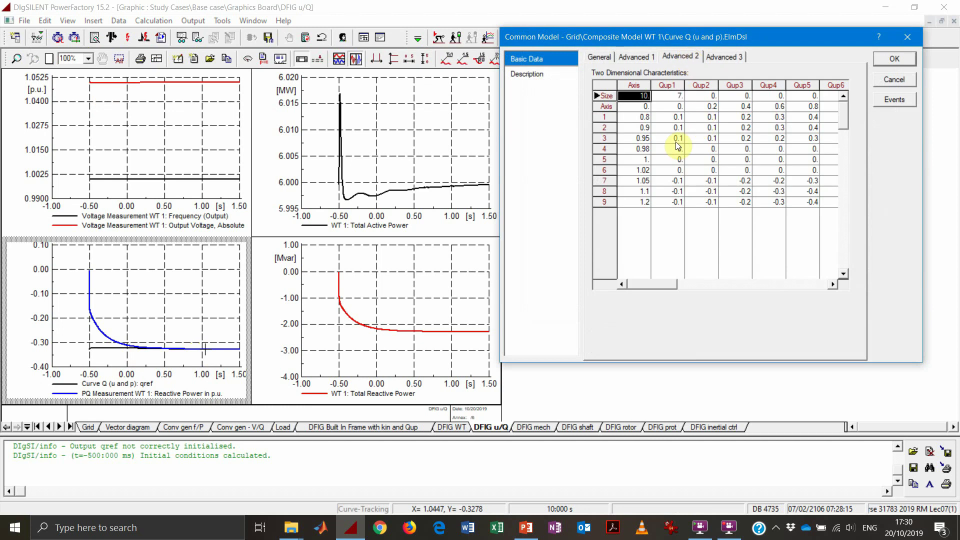
- Inspect the Qup5/Qup6 values at the 1.05 p.u. voltage row, closing the table unchanged
click(636, 120)
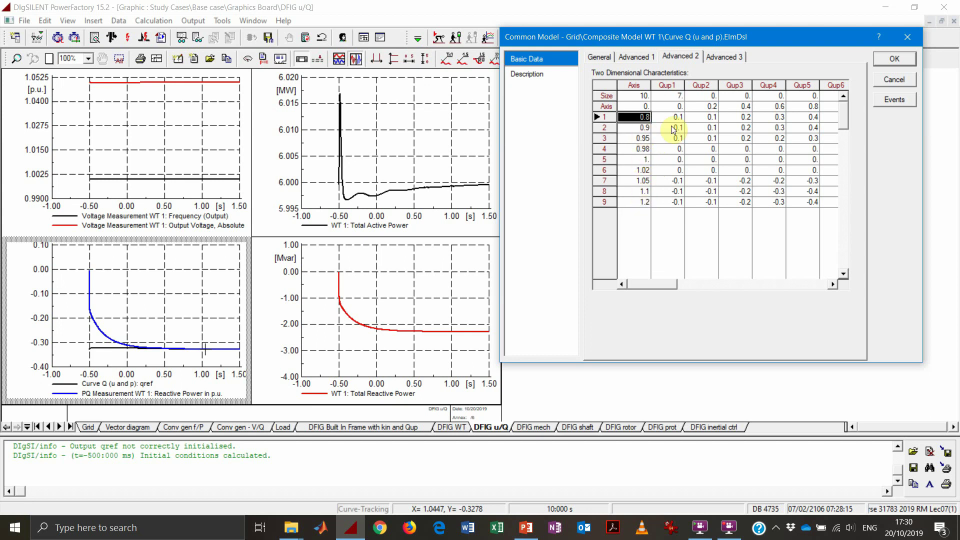
click(680, 106)
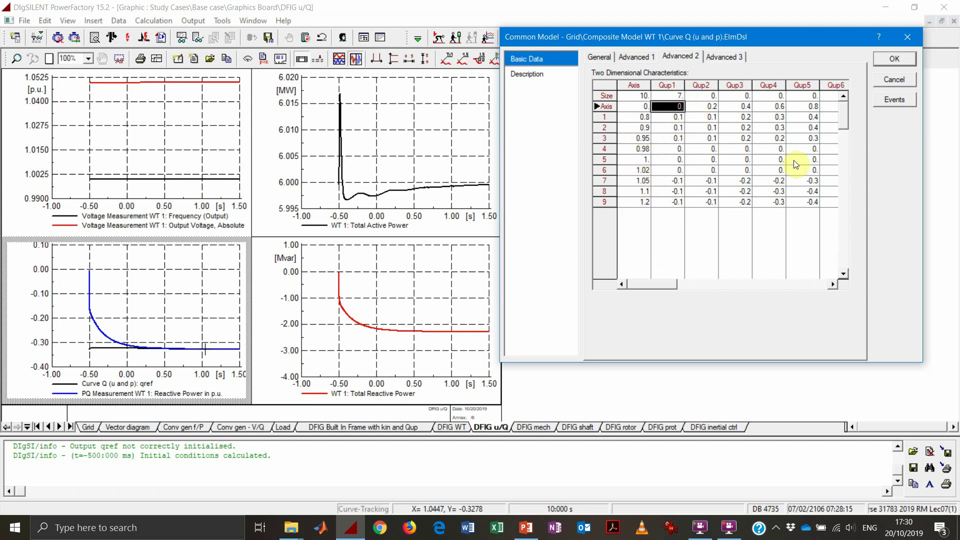
key(Right)
key(Right)
key(Right)
key(Right)
key(Down)
key(Down)
key(Down)
key(Down)
key(Down)
key(Down)
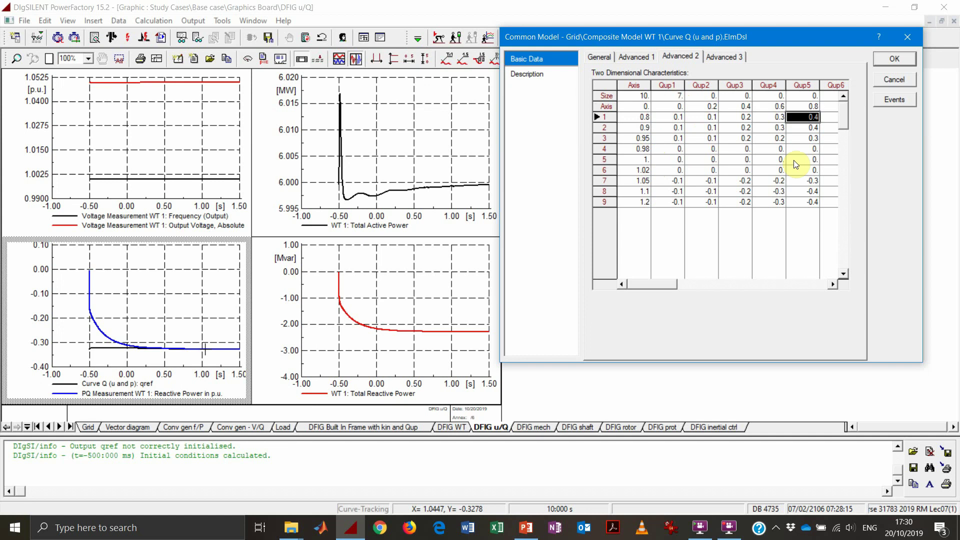
key(Down)
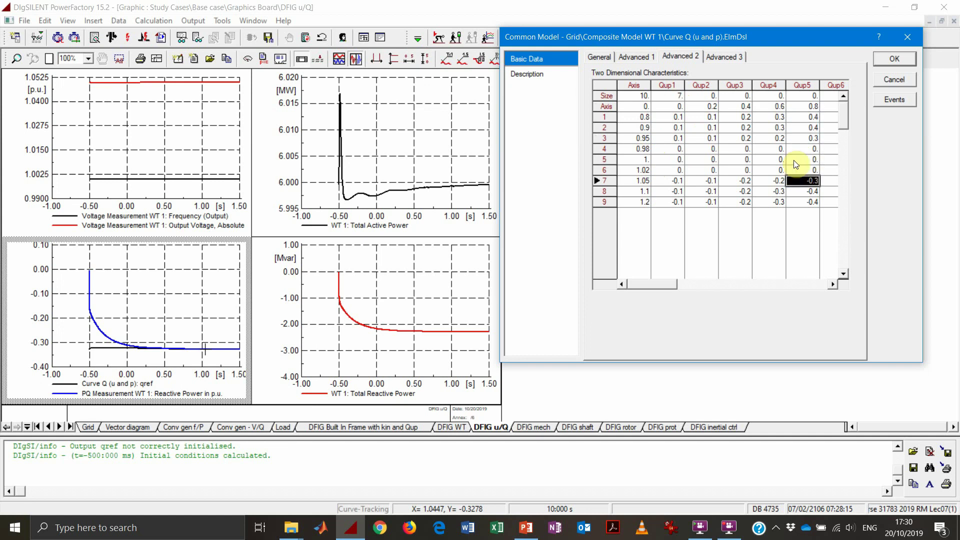
key(Right)
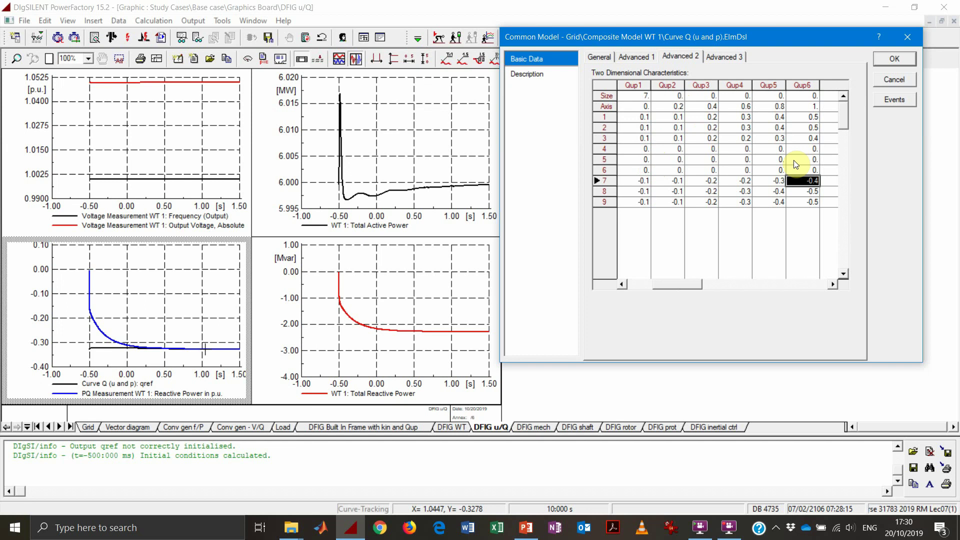
click(782, 105)
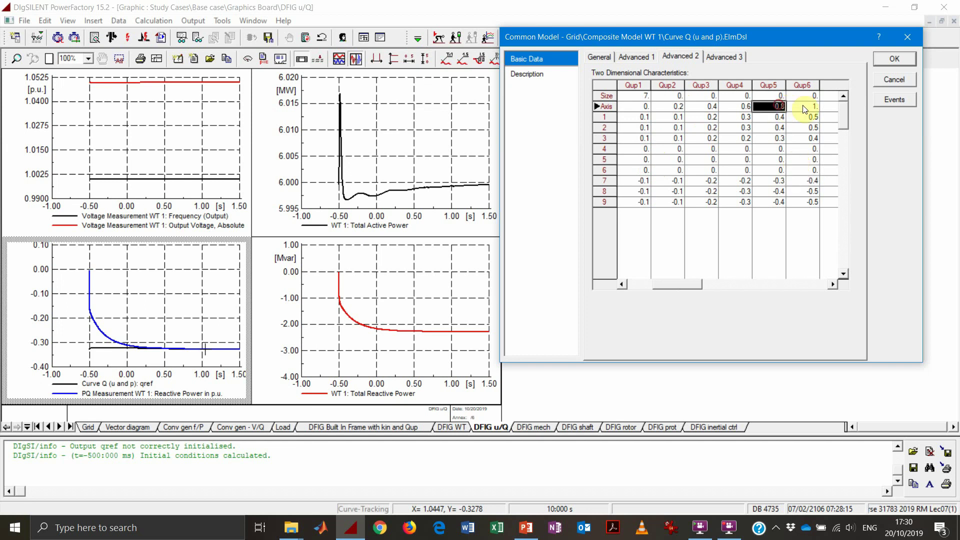
click(815, 107)
click(774, 182)
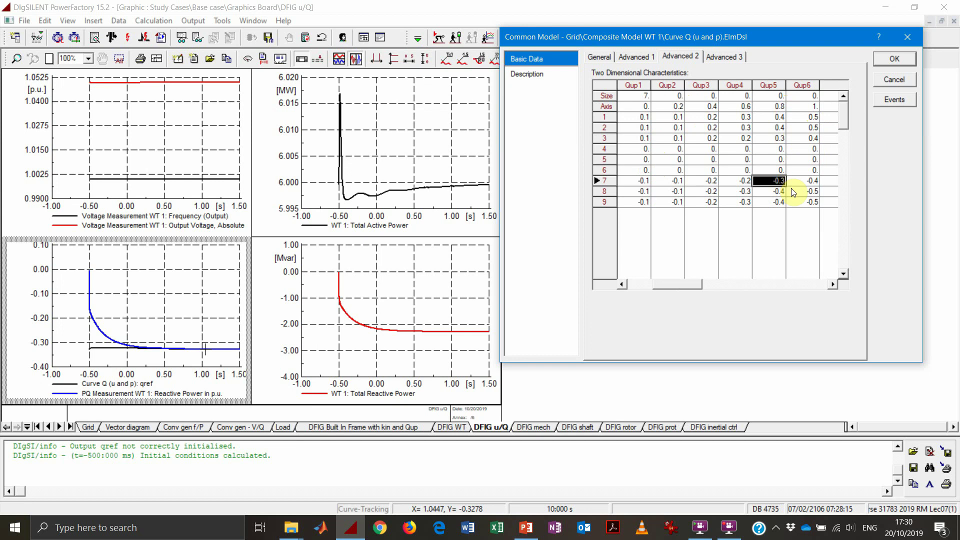
click(889, 77)
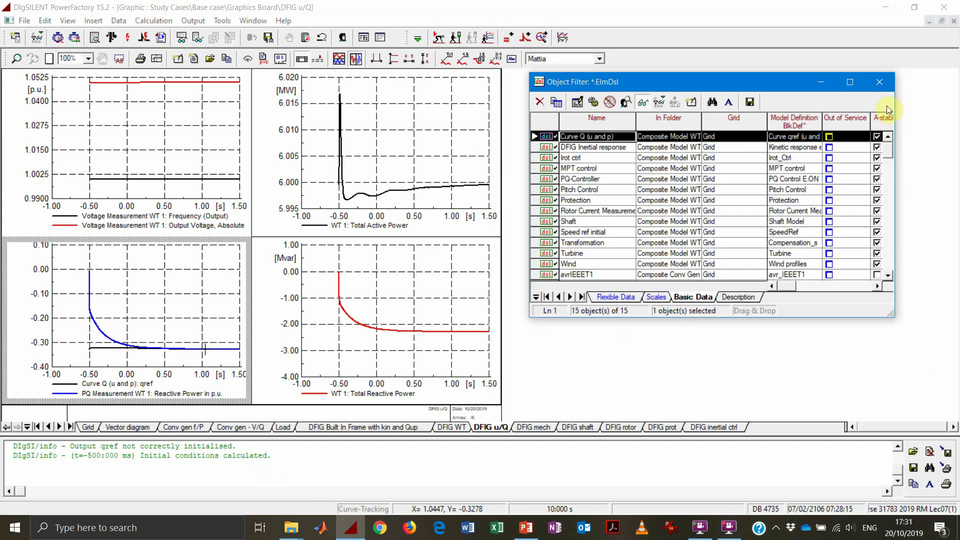
- Set the Curve Q (u and p) model out of service from the grid's DSL list
click(92, 428)
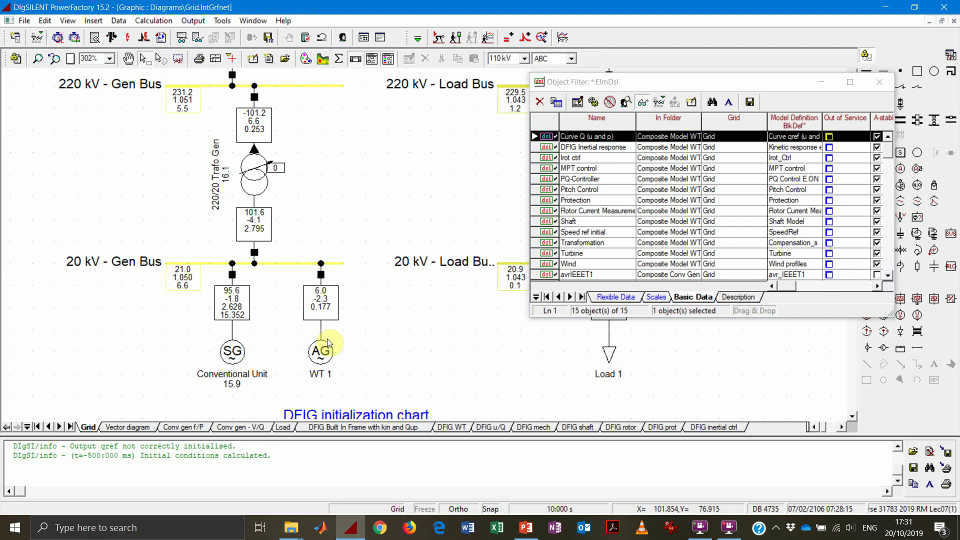
click(828, 137)
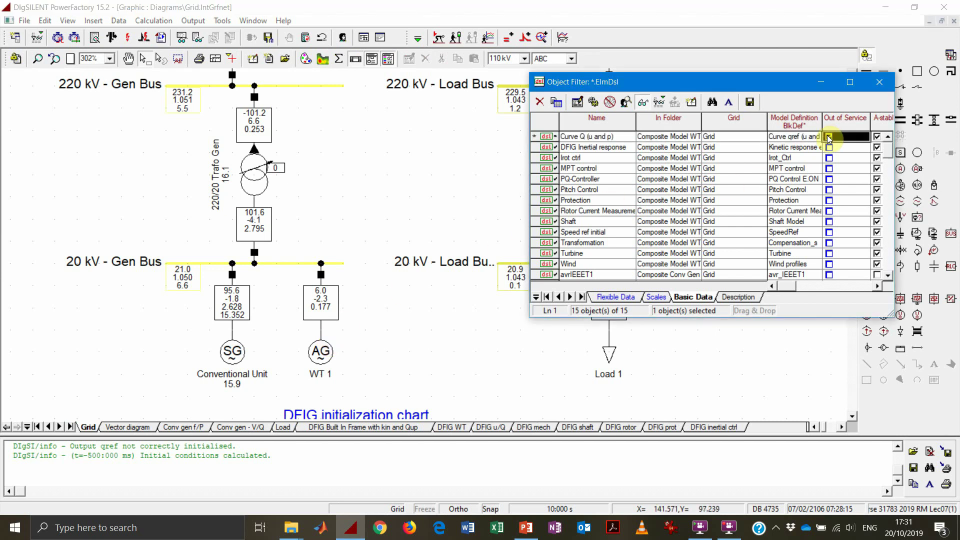
click(829, 138)
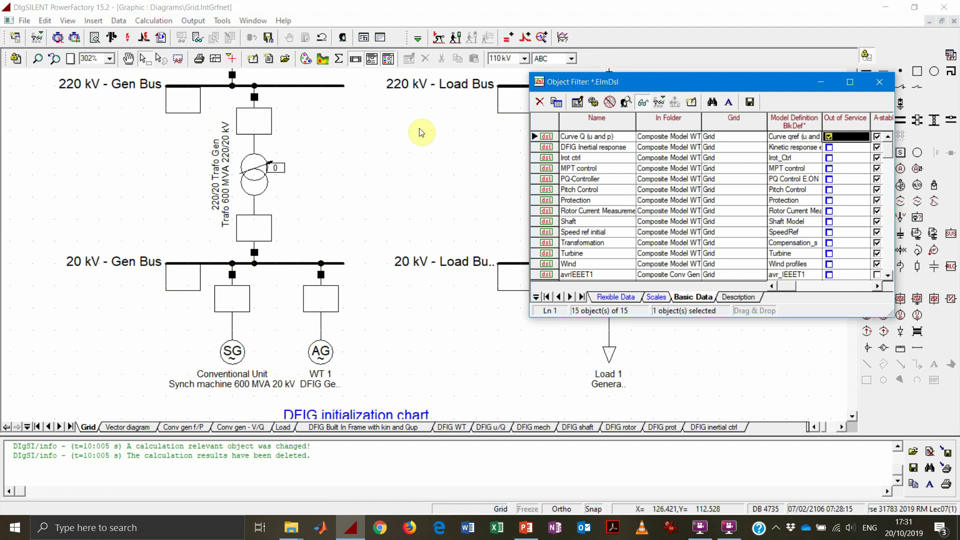
- Rerun the 10-second simulation and confirm WT 1 gives 6.0 MW at 0.0 Mvar on DFIG u/Q
click(455, 37)
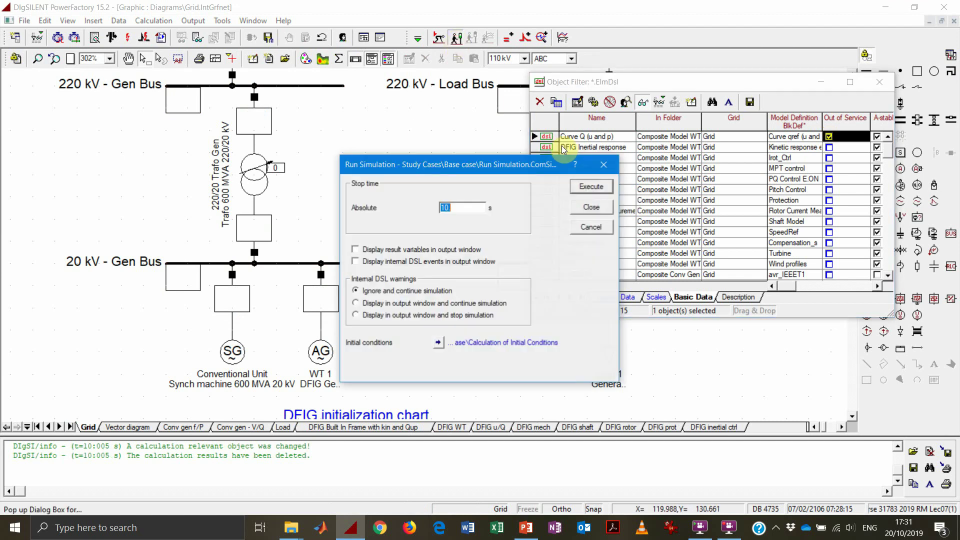
click(591, 187)
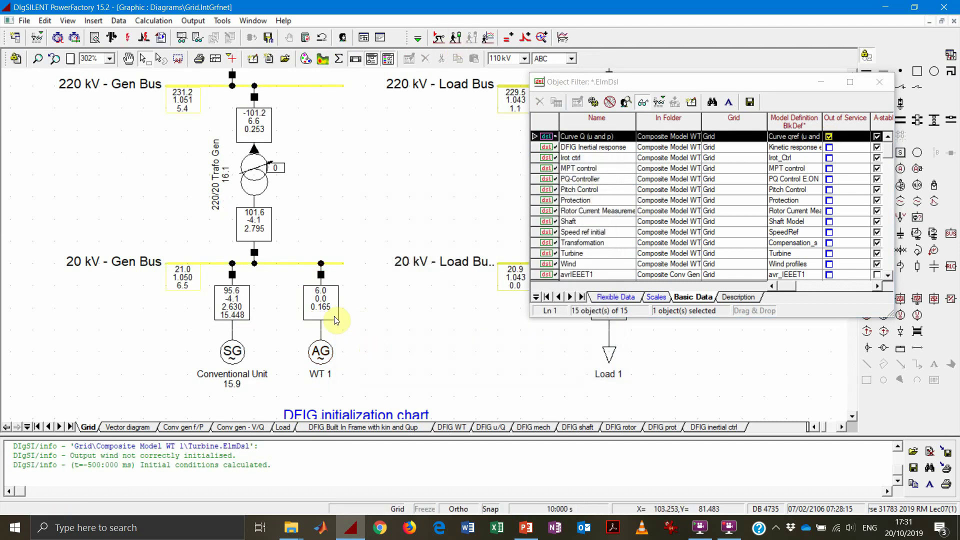
mouse_move(333, 318)
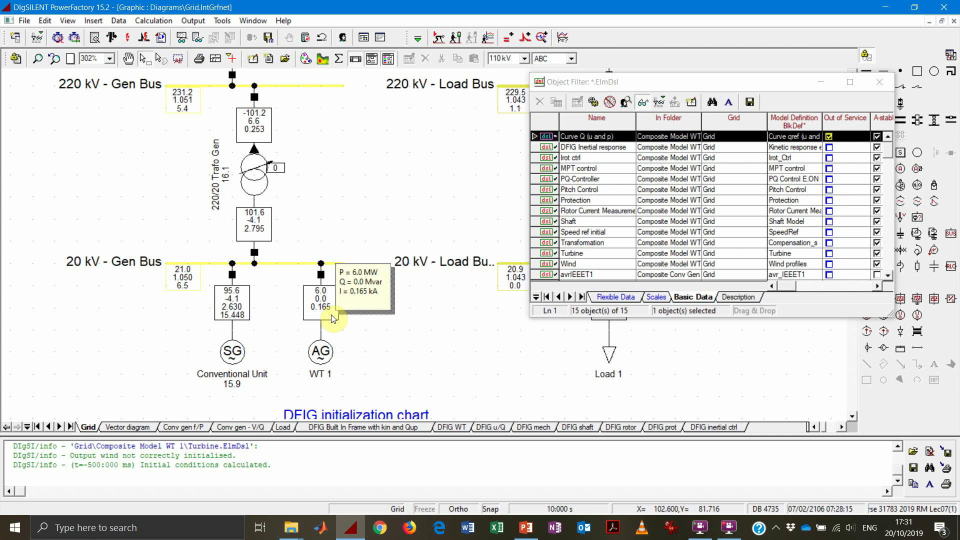
click(491, 427)
click(437, 61)
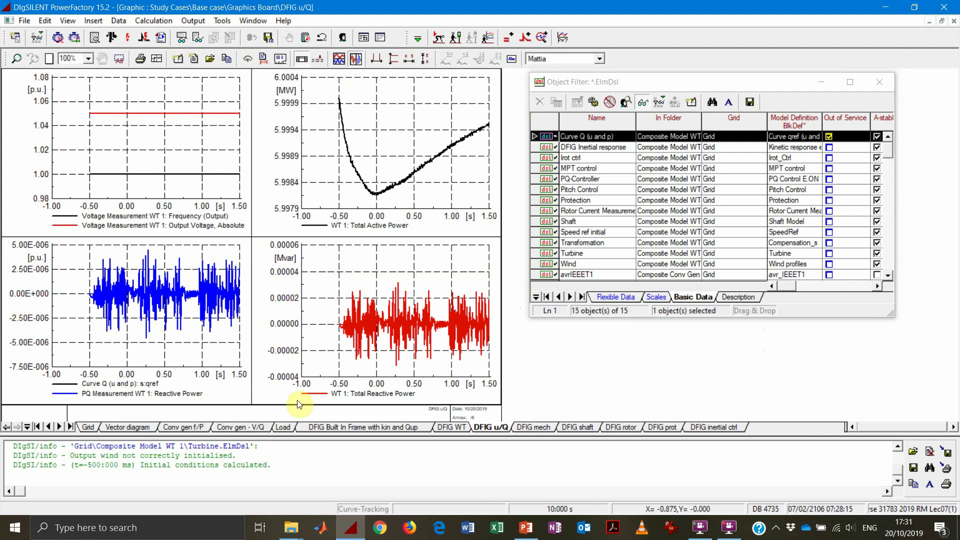
click(90, 428)
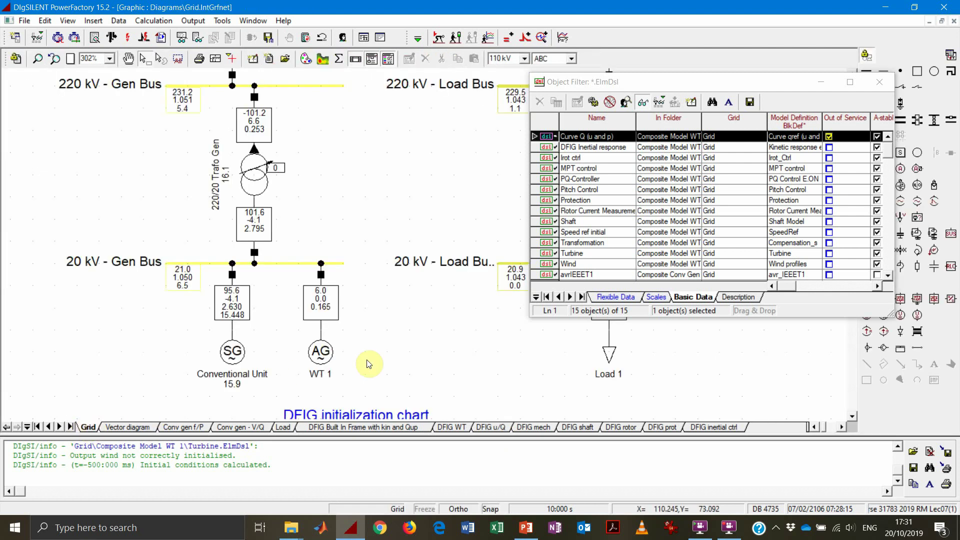
- Review the class exercise 3 steps on PowerPoint slide 32, then minimize PowerPoint
click(526, 531)
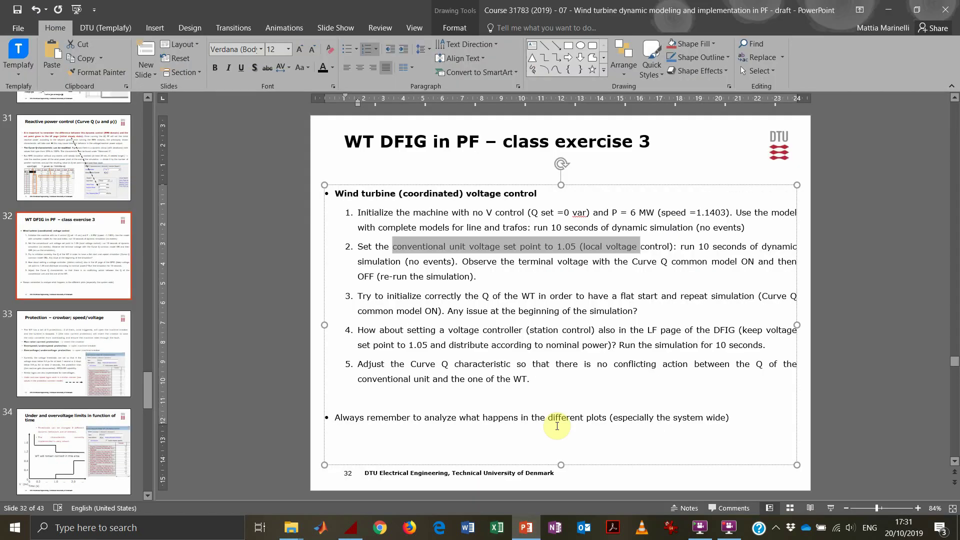
click(516, 277)
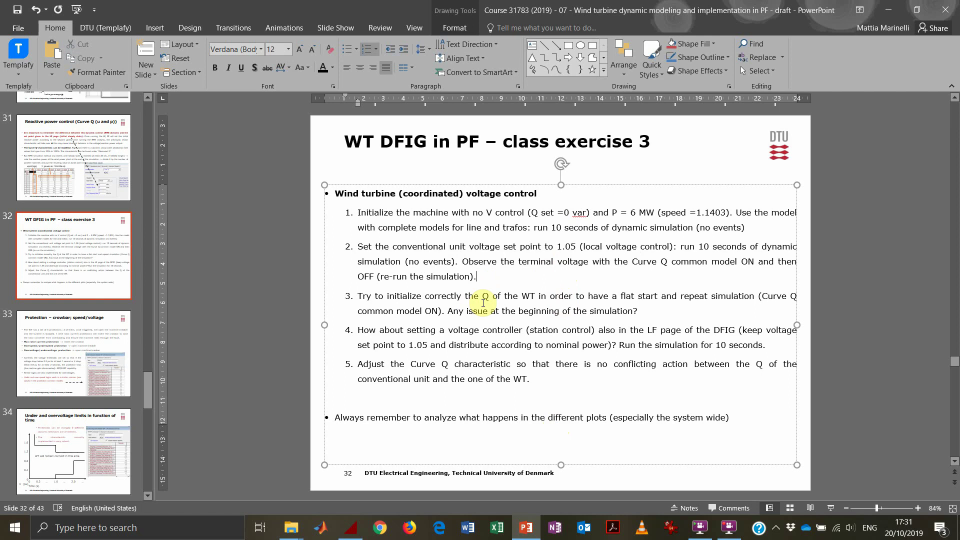
click(888, 11)
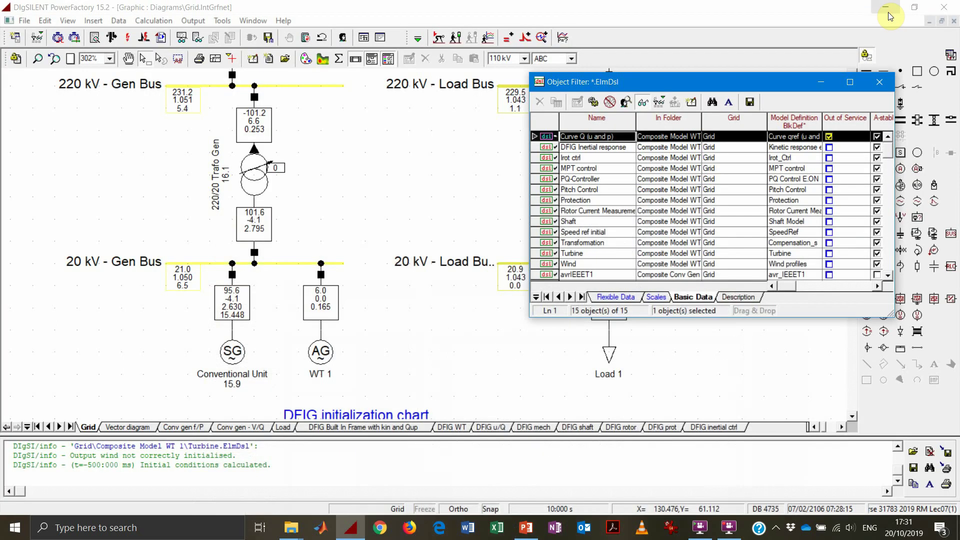
- Set WT 1's load-flow reactive power to -2.3 Mvar
double_click(318, 355)
click(290, 152)
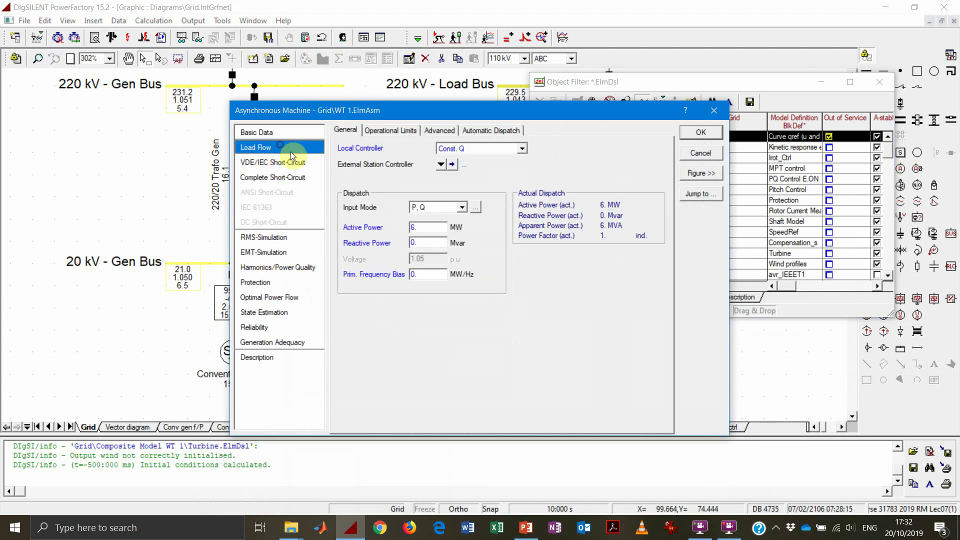
click(422, 240)
text(-2.3)
key(Return)
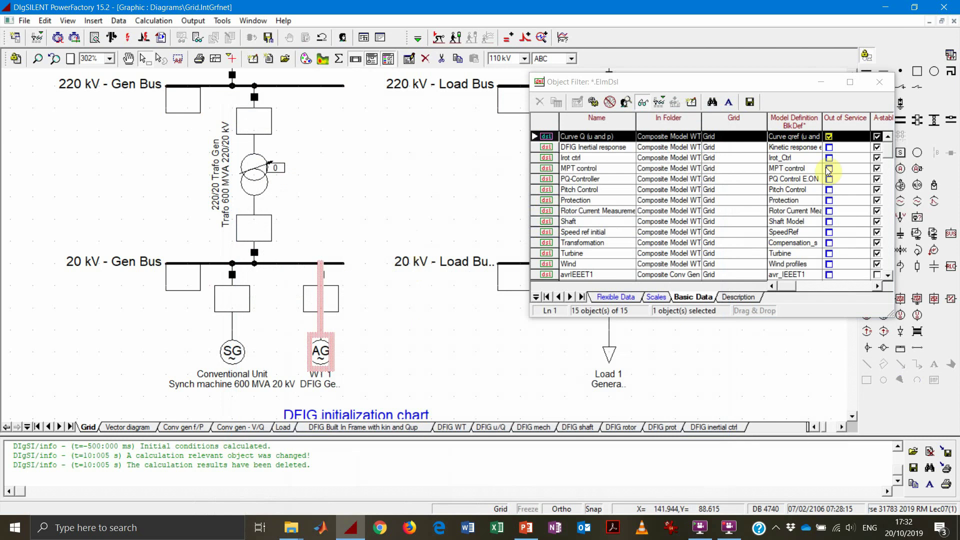
- Put the Curve Q model back in service and recalculate initial conditions
click(846, 135)
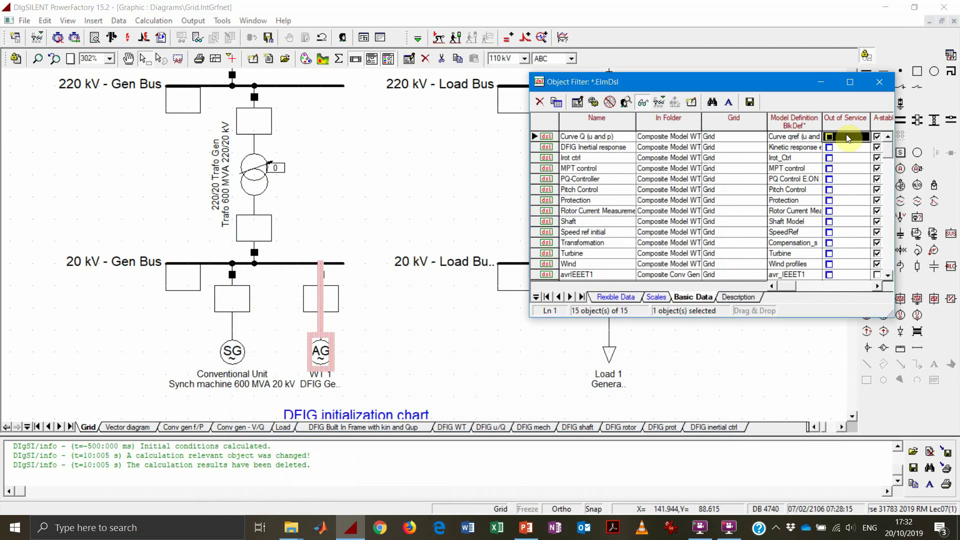
click(439, 37)
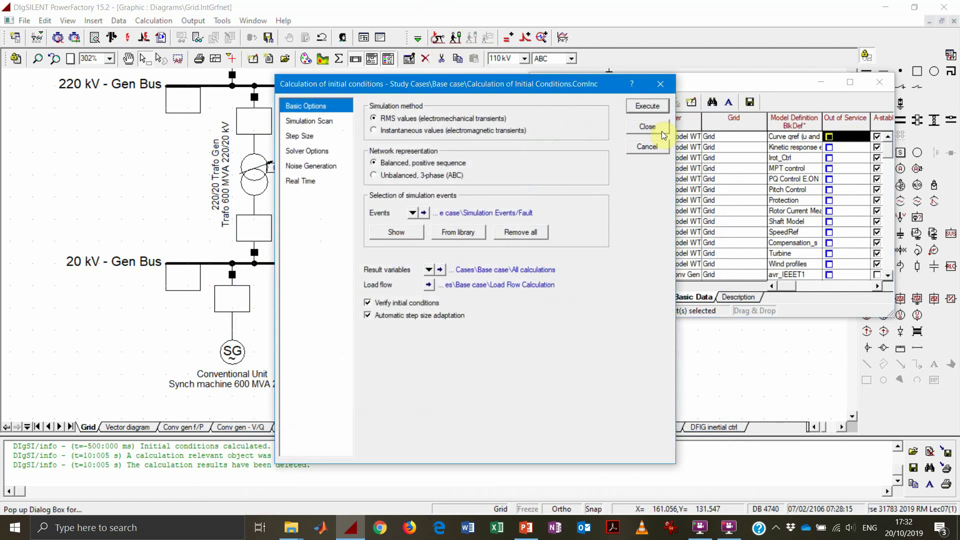
click(650, 106)
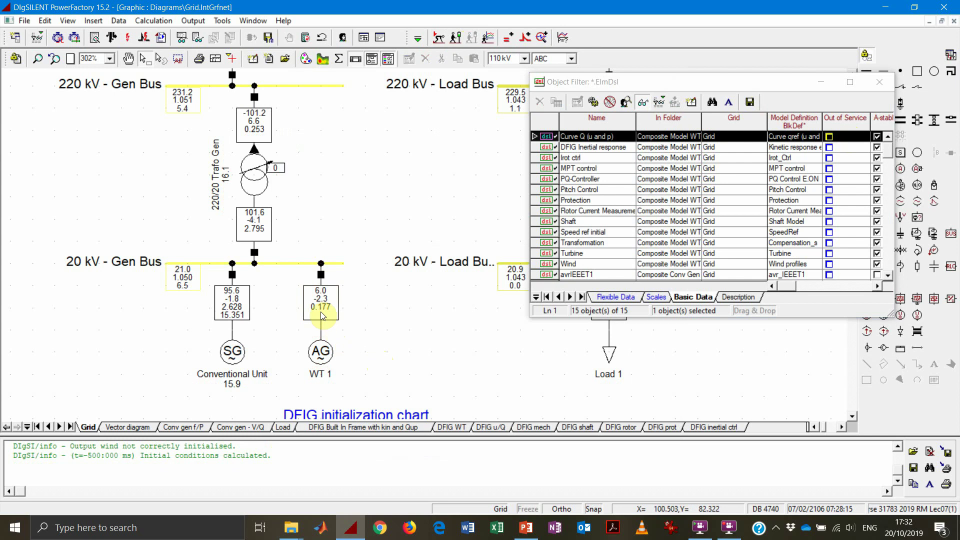
mouse_move(320, 311)
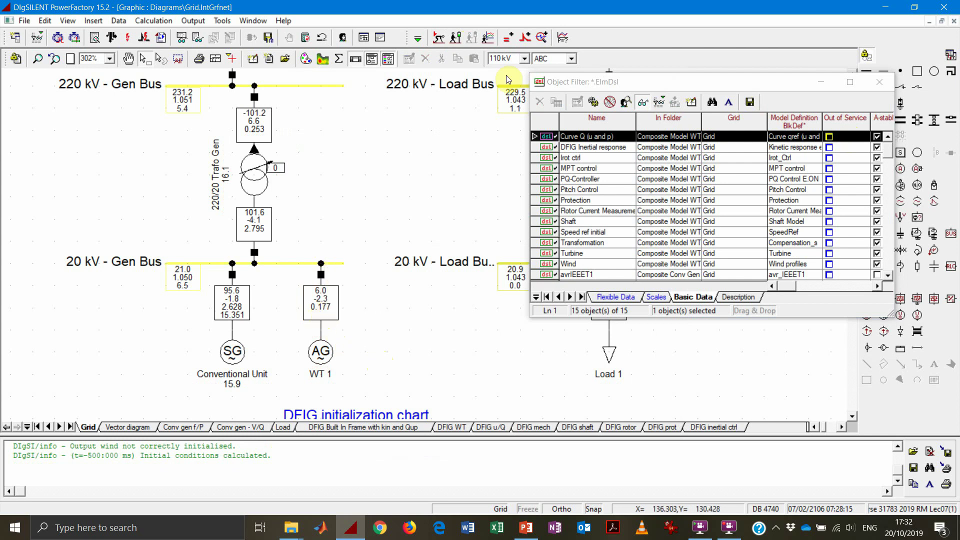
click(455, 37)
- Run the simulation and fit the DFIG u/Q plots' time and value axes to the curves
click(592, 186)
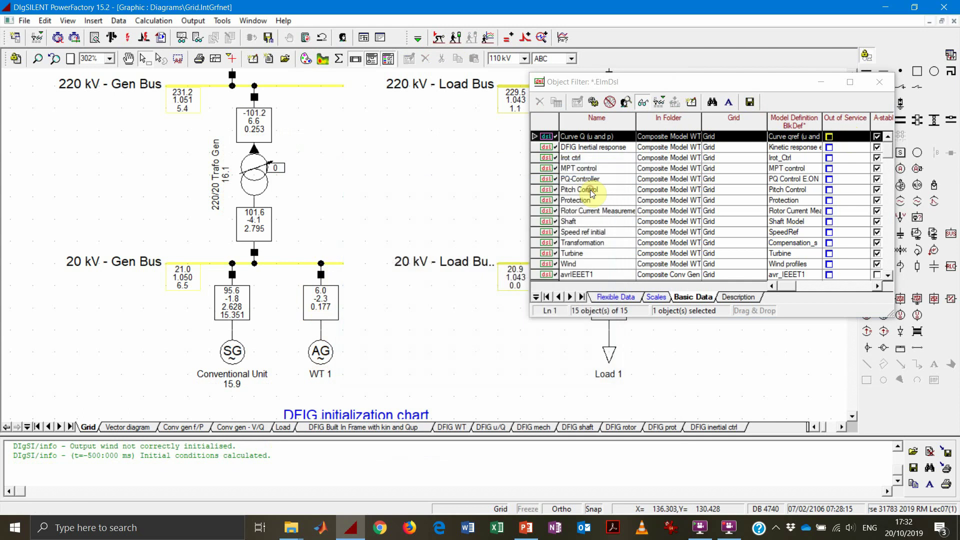
click(495, 428)
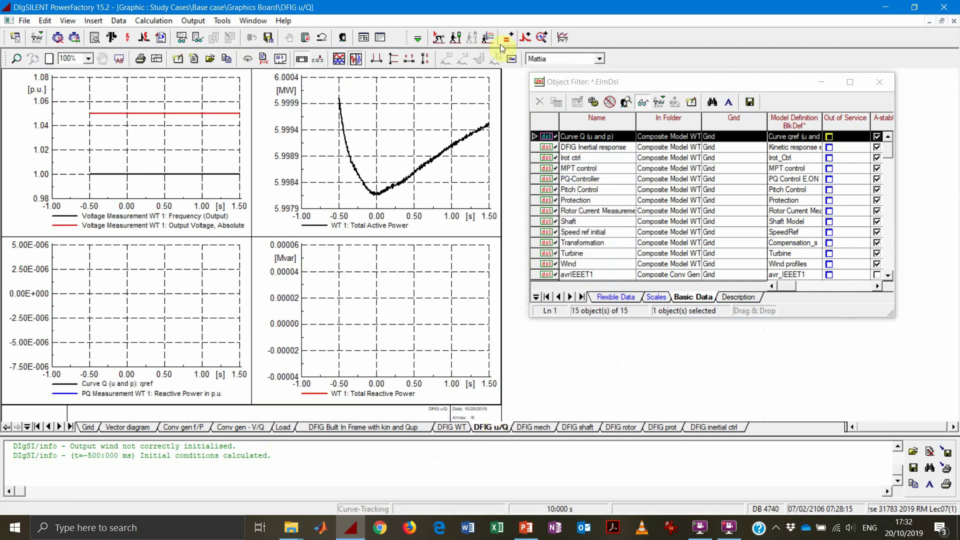
click(422, 59)
click(411, 59)
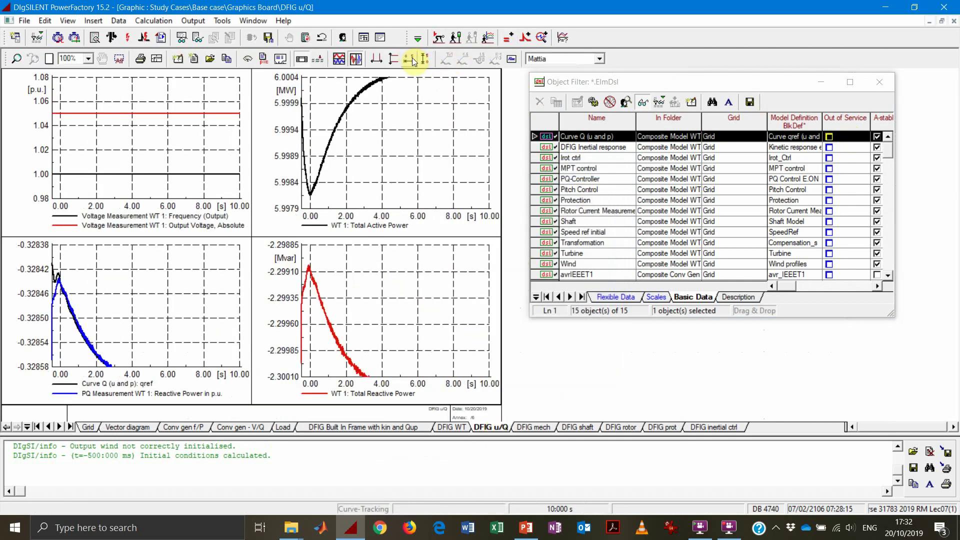
click(425, 59)
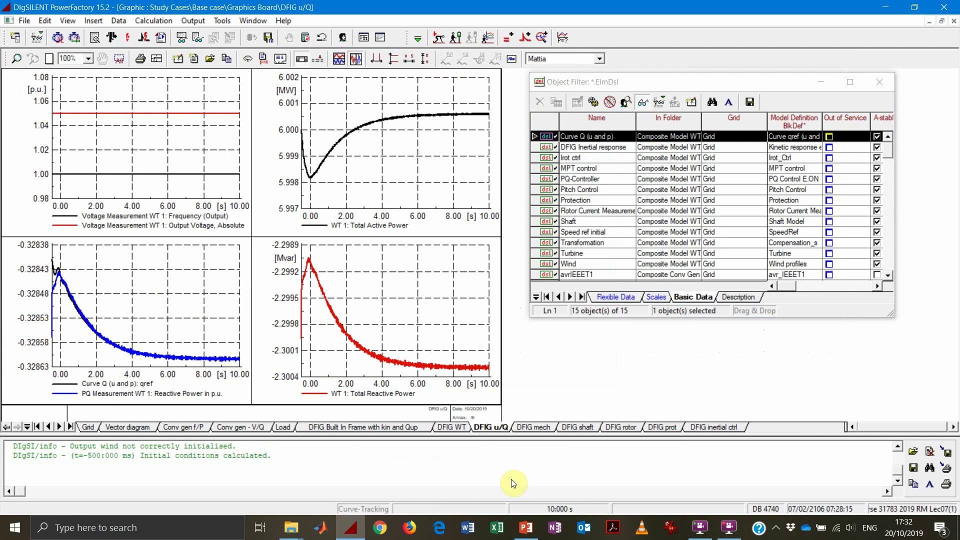
- Autoscale the DFIG WT plots to confirm 6 MW and -2.3 Mvar, then return to the grid diagram
click(451, 427)
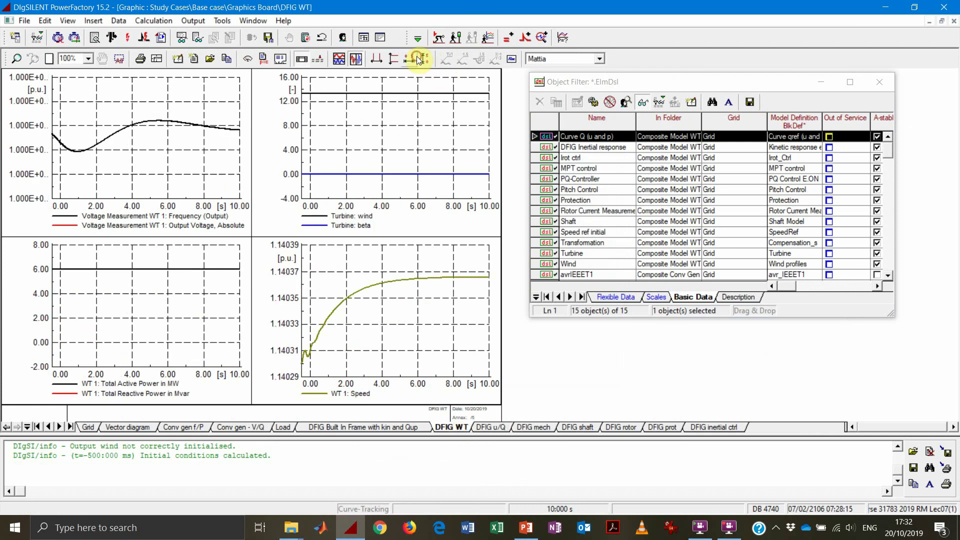
click(416, 39)
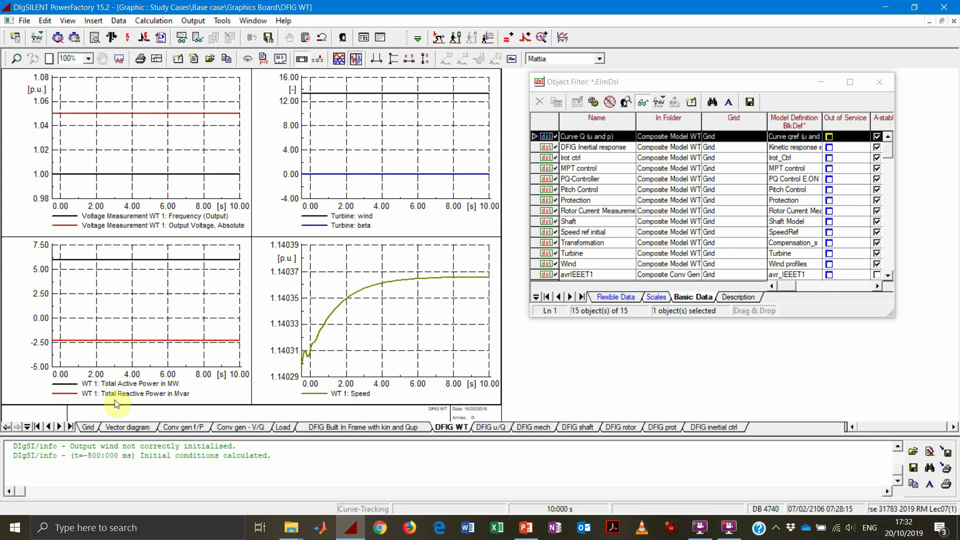
click(88, 427)
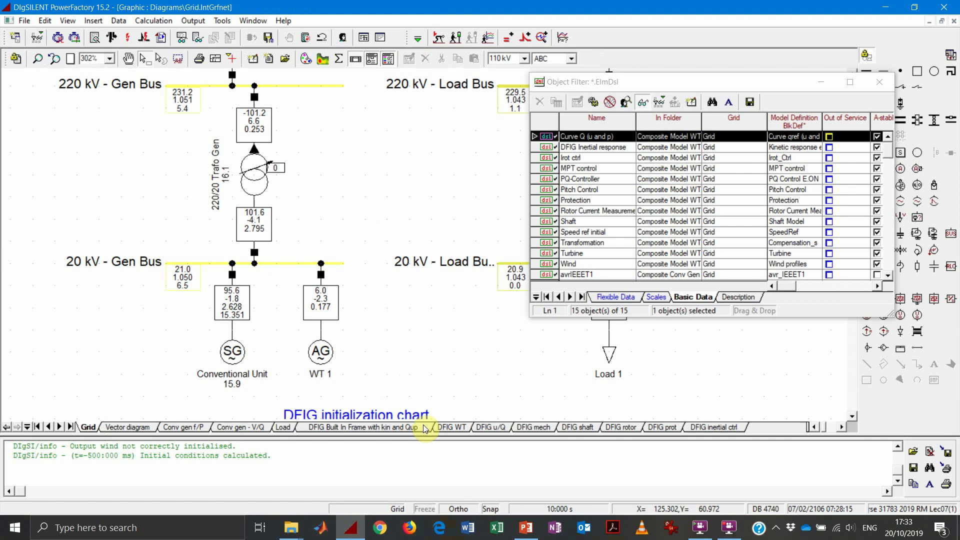
click(528, 528)
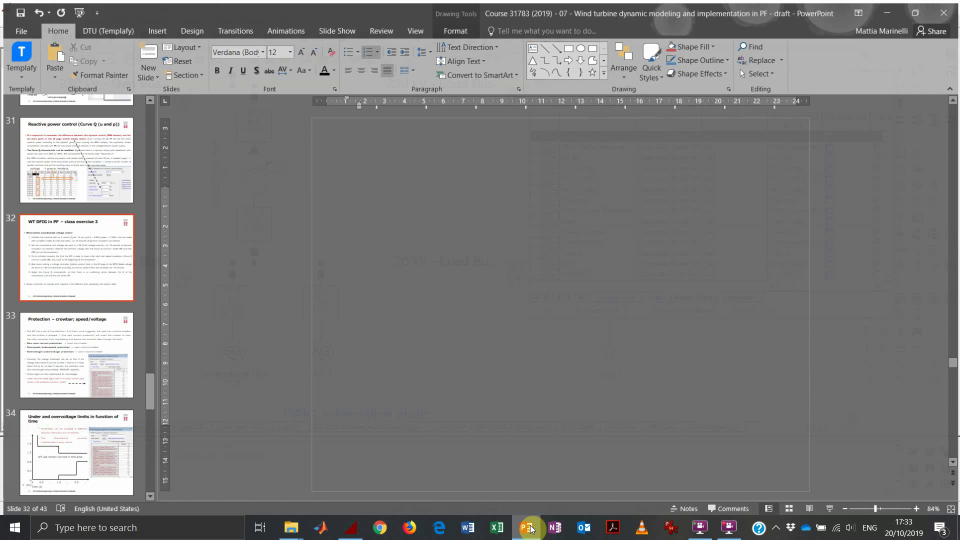
click(464, 330)
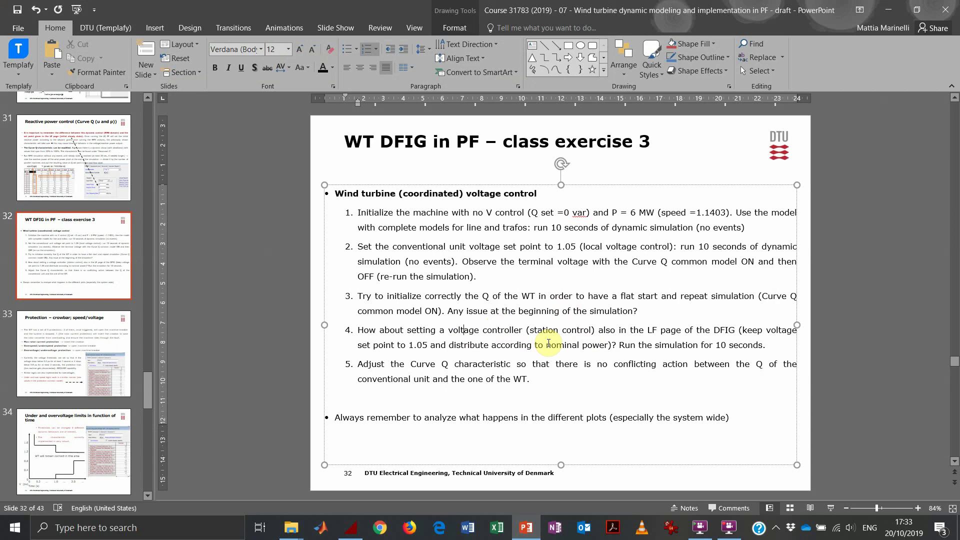
click(890, 9)
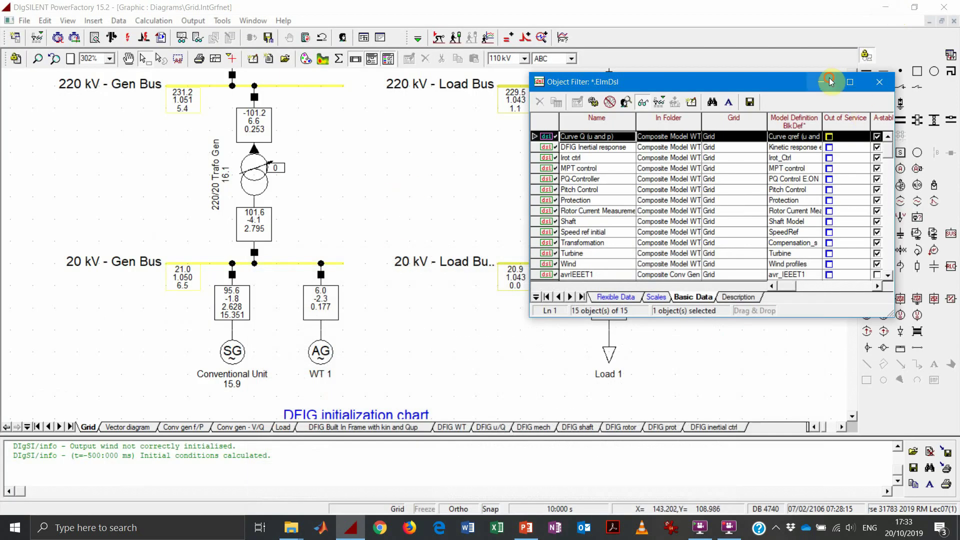
- Change the HV Line's type to the project line type '220 kV 457 MVA only X'
click(879, 82)
scroll(398, 193, up, 2)
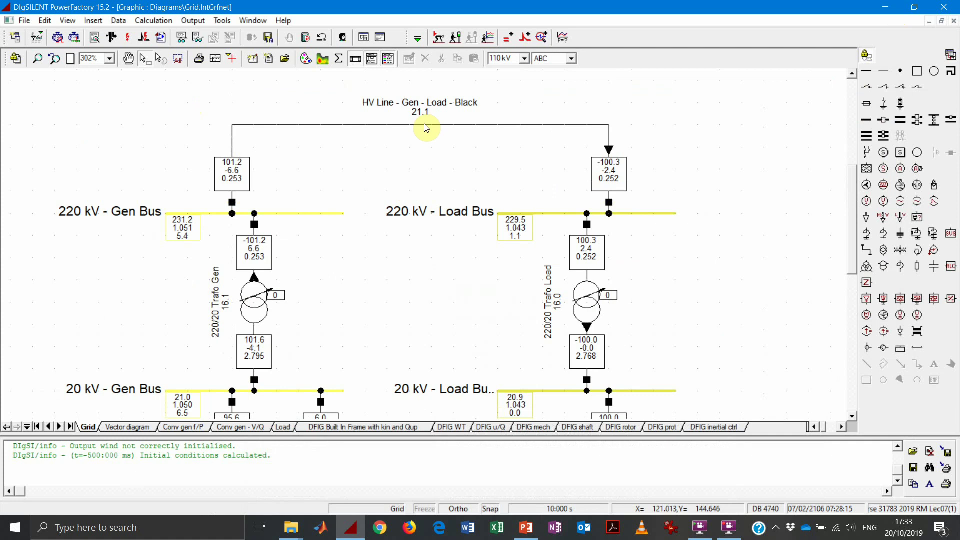
click(424, 123)
double_click(424, 123)
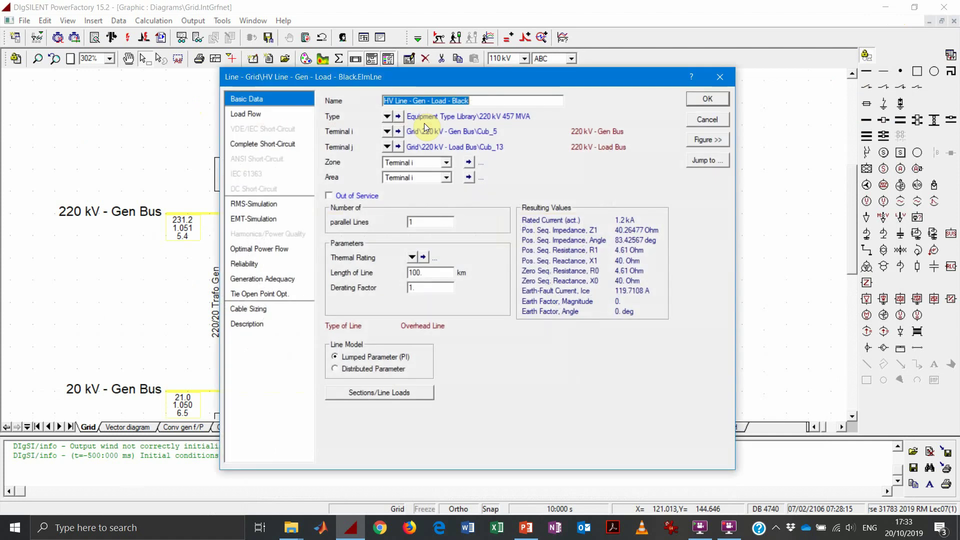
click(387, 118)
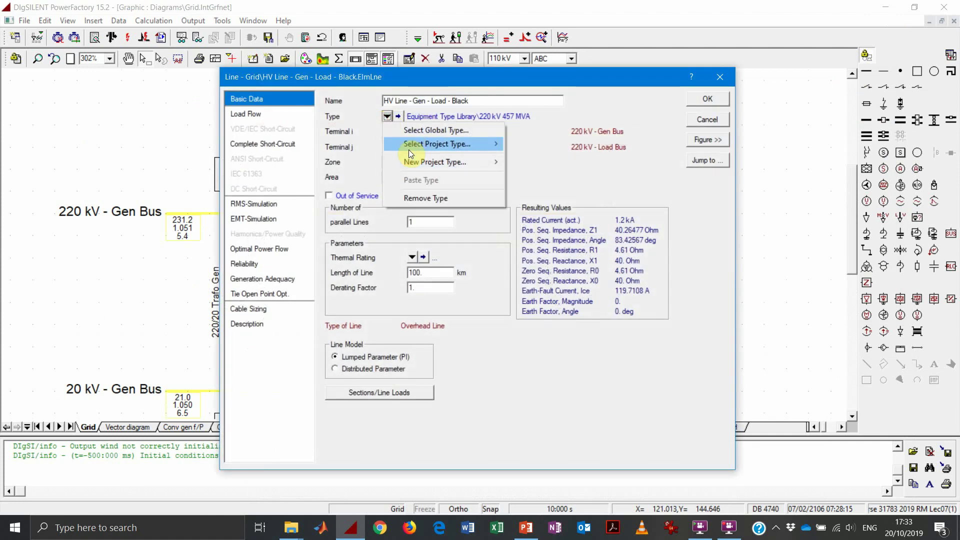
mouse_move(409, 146)
click(600, 143)
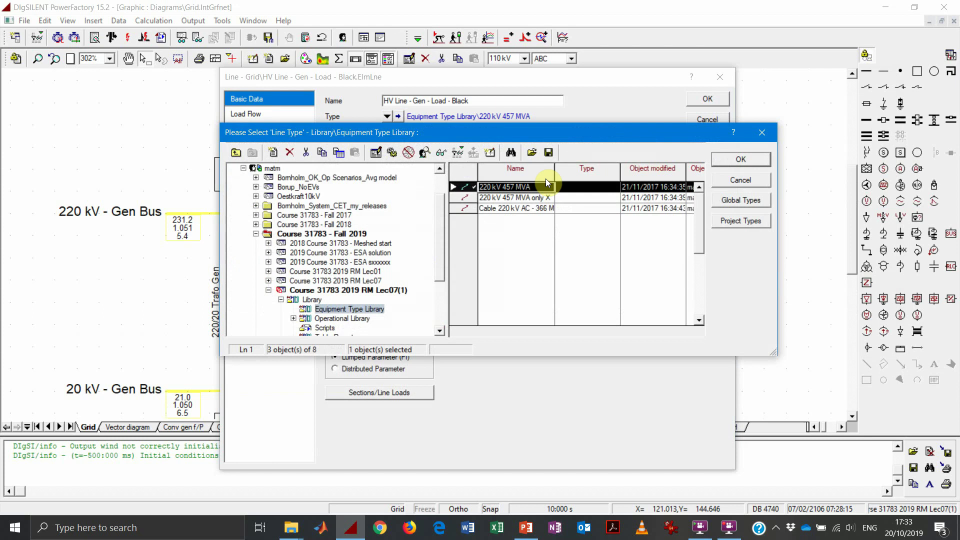
double_click(468, 198)
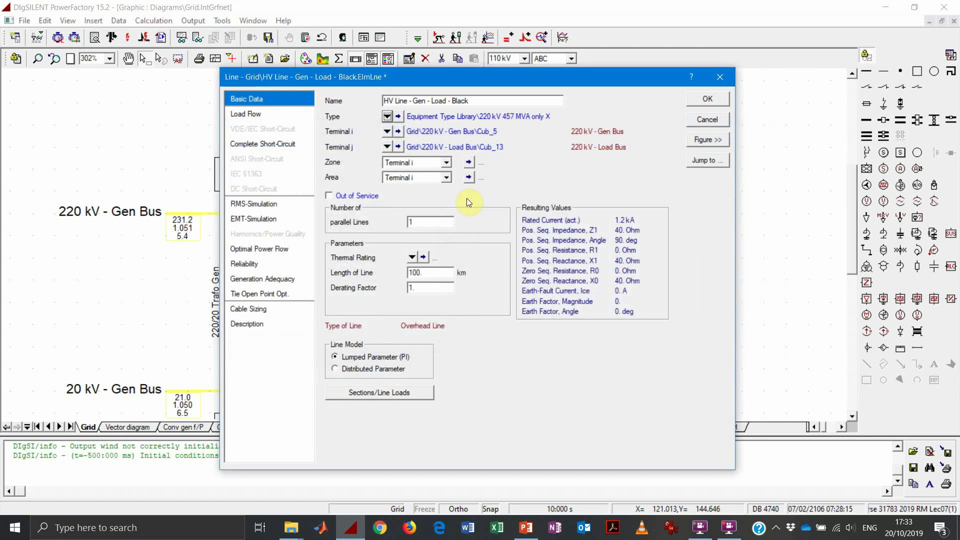
click(706, 100)
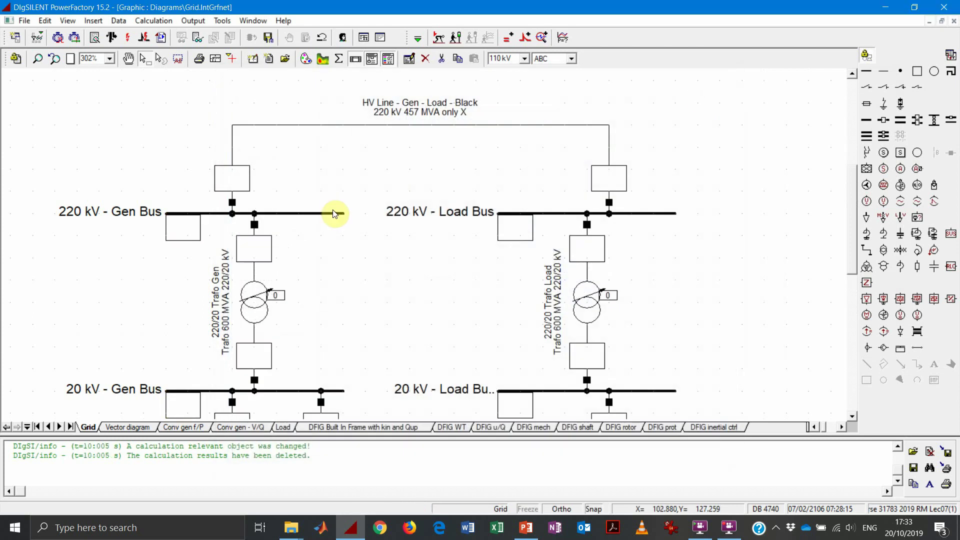
- Run the load flow: Conventional Unit at 94.7 MW, 14.8 Mvar and WT 1 at 6.0 MW, -2.3 Mvar
click(111, 39)
click(664, 111)
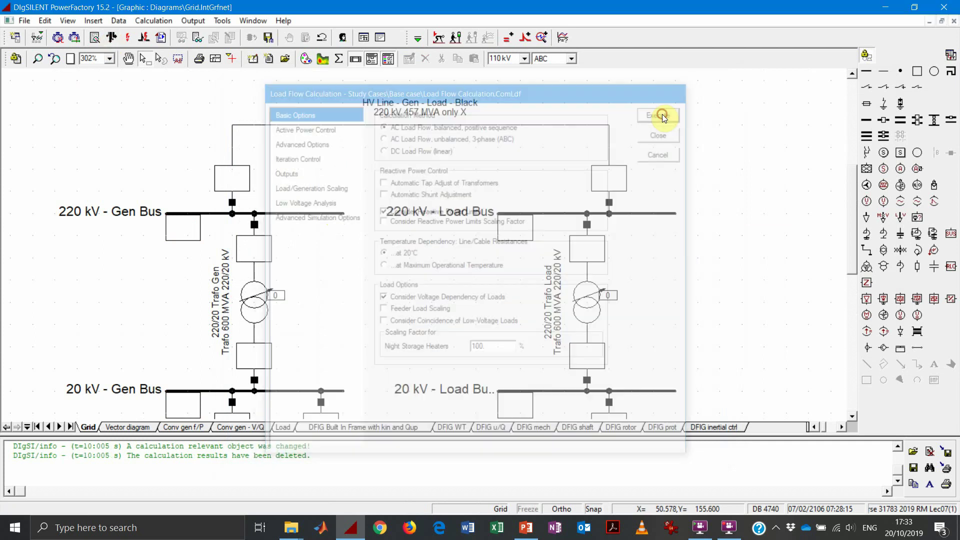
scroll(370, 322, down, 2)
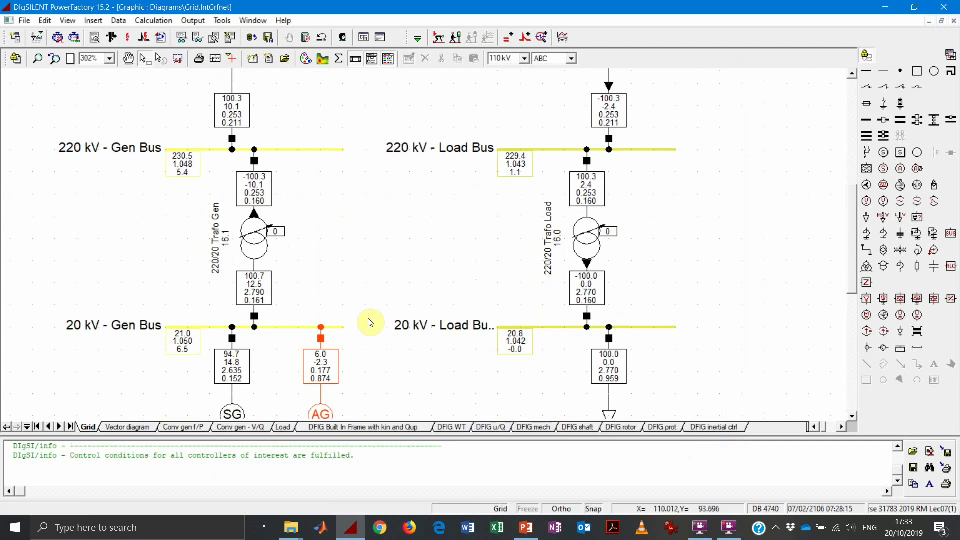
scroll(439, 145, up, 2)
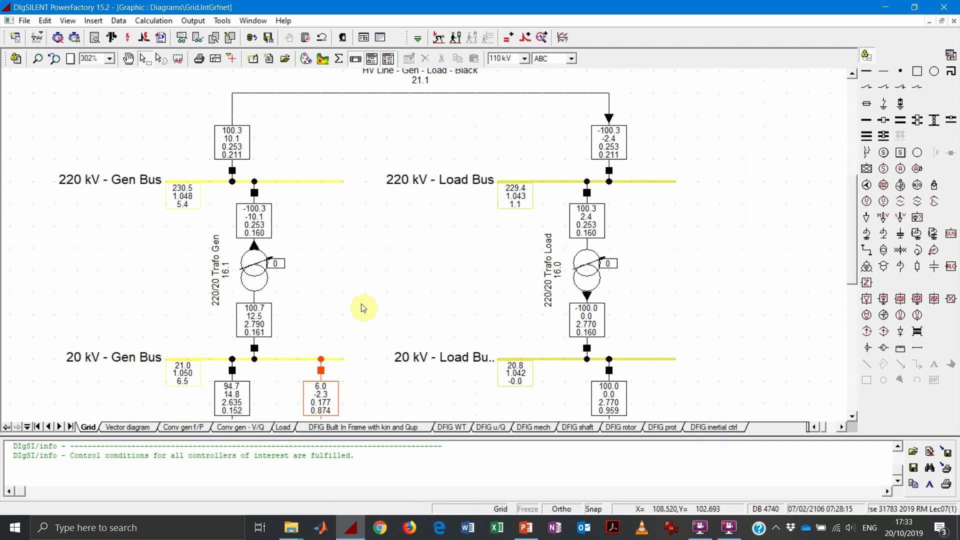
scroll(365, 307, down, 2)
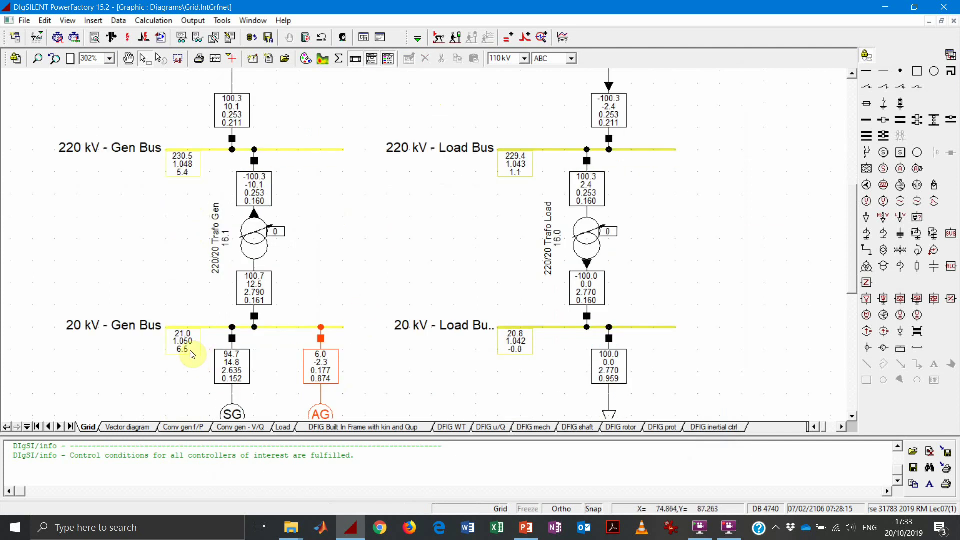
mouse_move(192, 354)
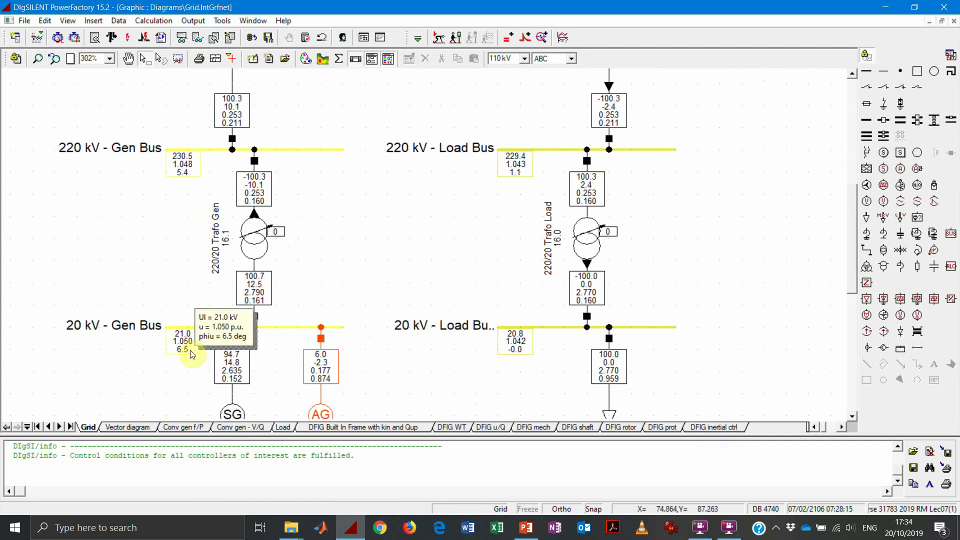
mouse_move(247, 378)
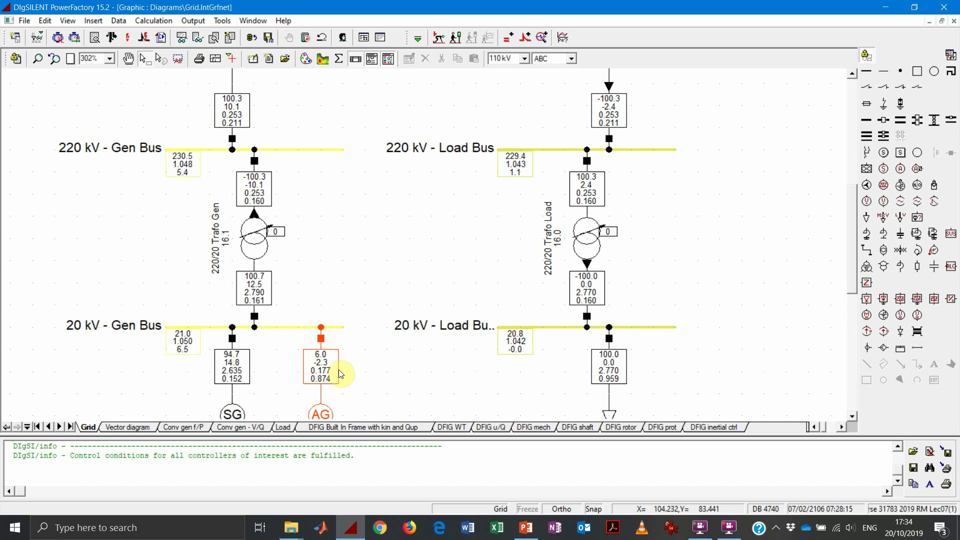
mouse_move(335, 375)
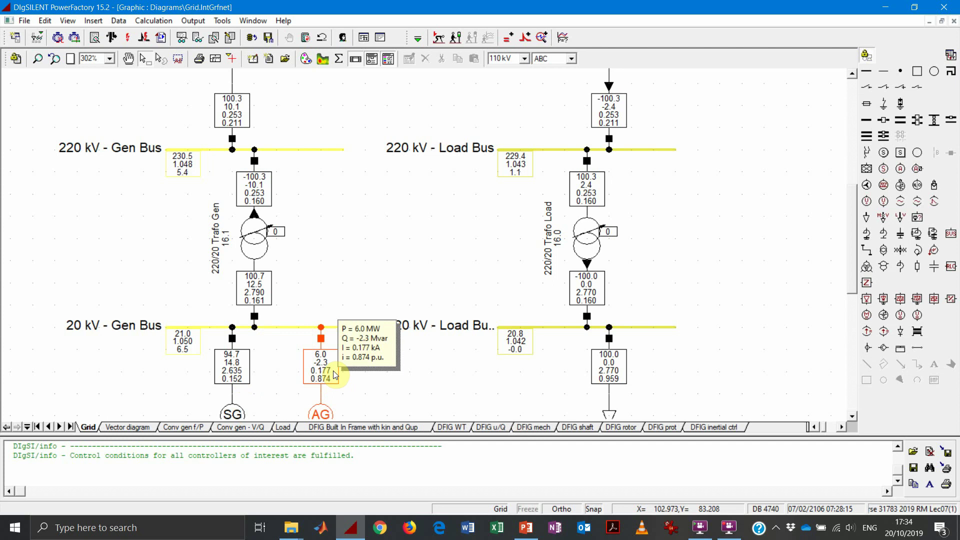
- Run the dynamic simulation, glance at the DFIG u/Q and DFIG WT plots, then return to the Grid diagram
click(455, 37)
click(588, 187)
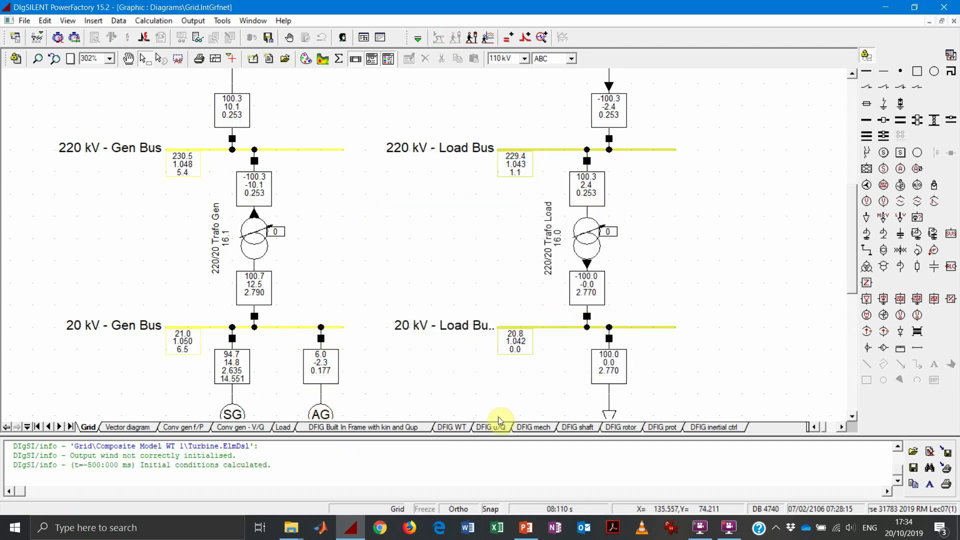
click(489, 429)
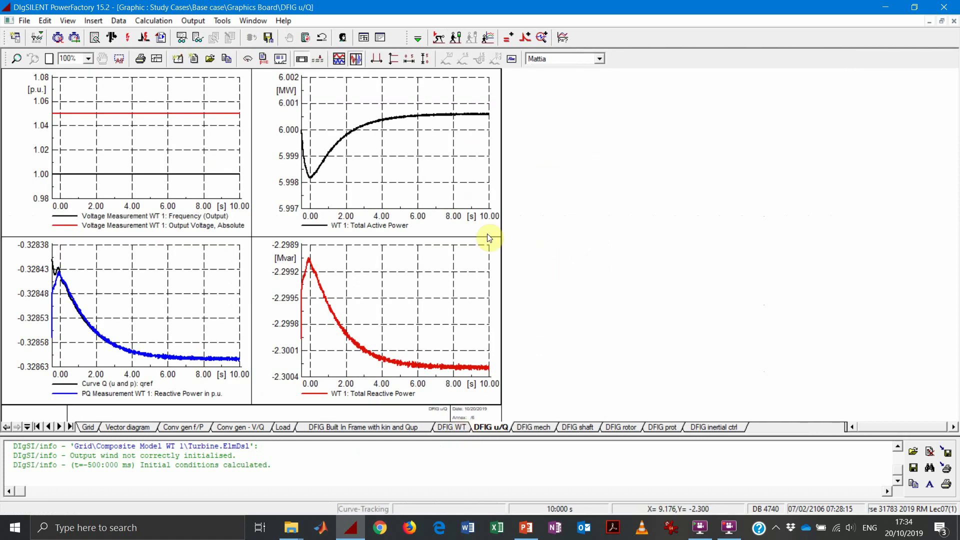
click(459, 427)
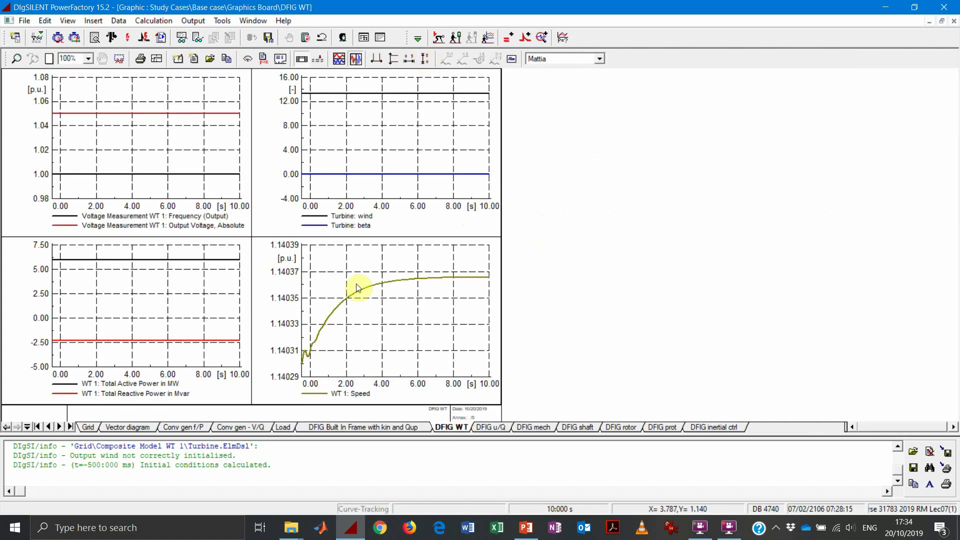
click(88, 427)
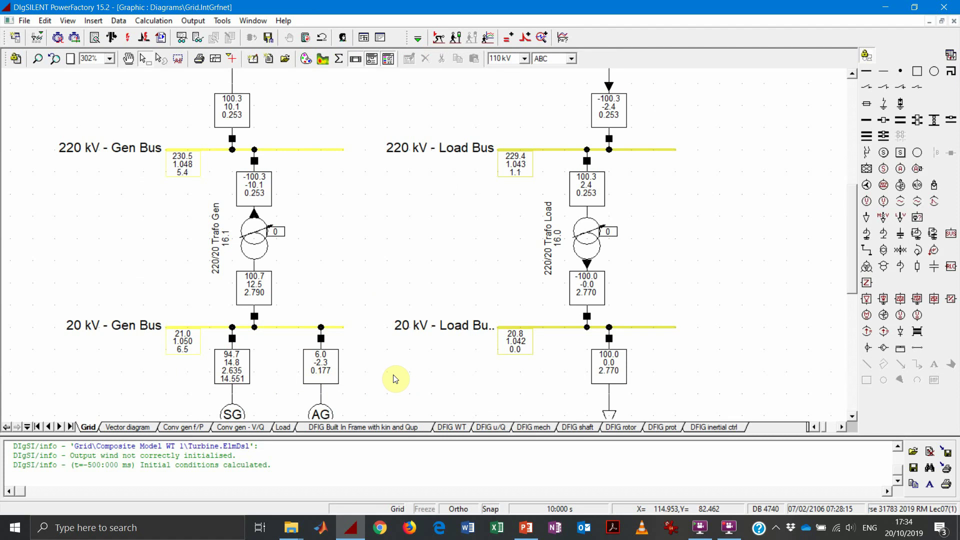
- Assign the project line type '220 kV 457 MVA' to the HV line
scroll(396, 378, up, 3)
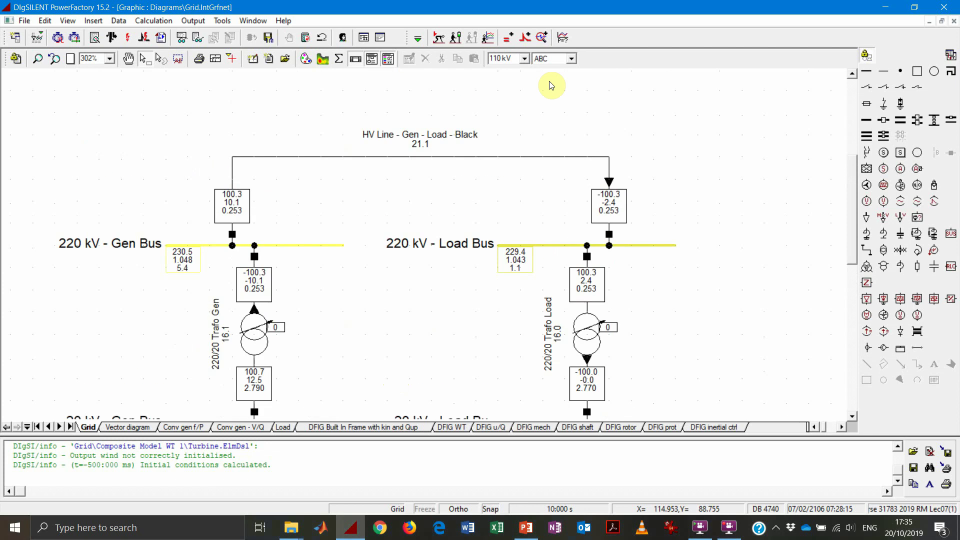
double_click(441, 161)
click(388, 117)
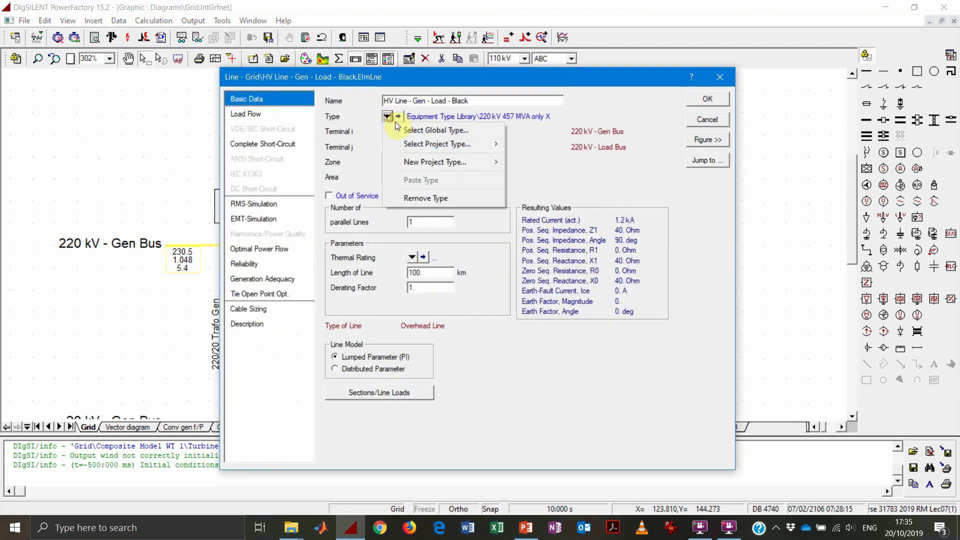
mouse_move(430, 144)
click(545, 144)
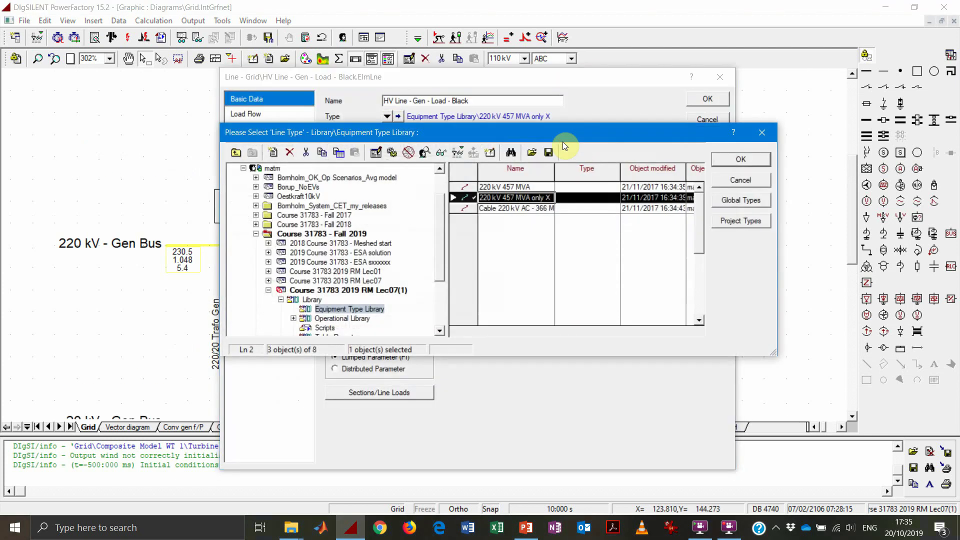
double_click(476, 188)
click(707, 97)
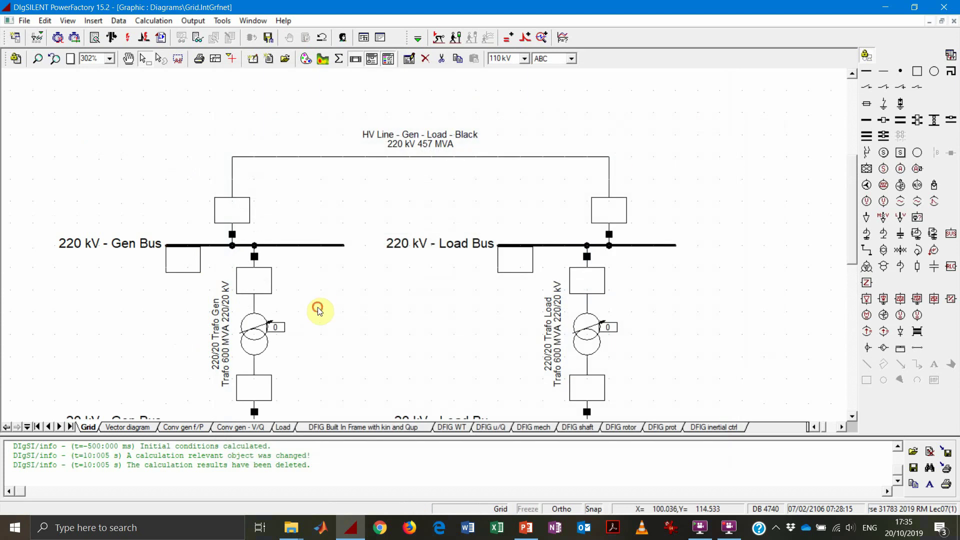
- Recalculate initial conditions, putting the 220 kV Gen Bus at 1.051 p.u. and the Conventional Unit at -1.8 Mvar
scroll(317, 307, down, 3)
click(439, 37)
click(636, 107)
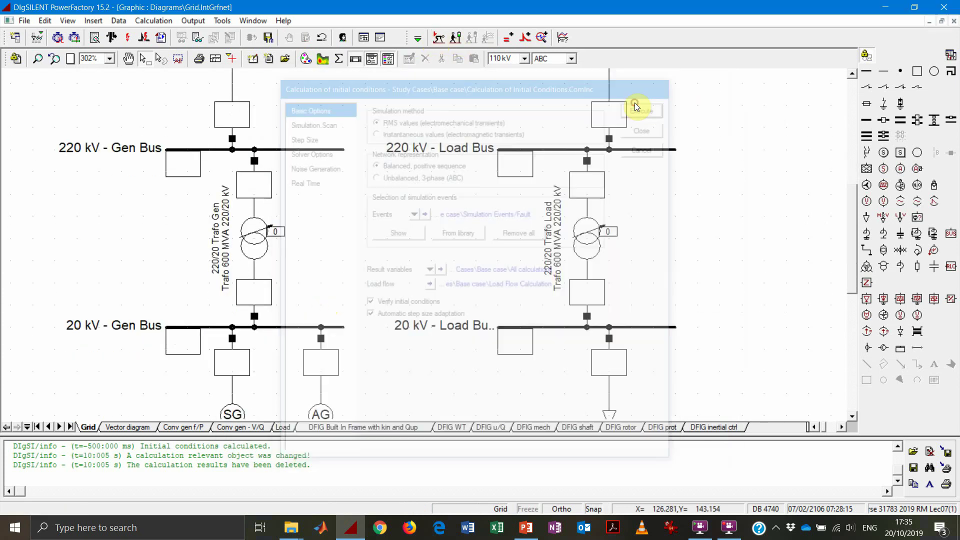
scroll(420, 280, down, 1)
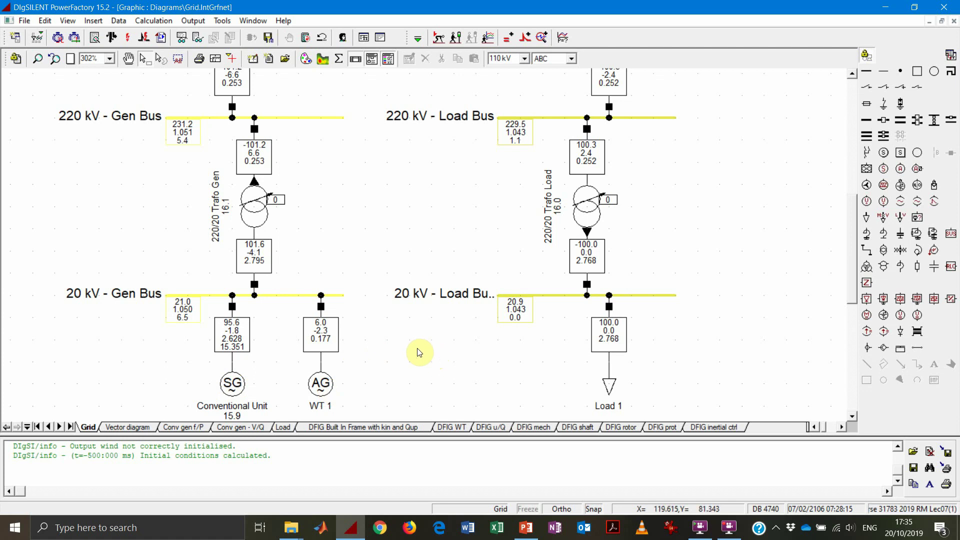
scroll(418, 351, down, 1)
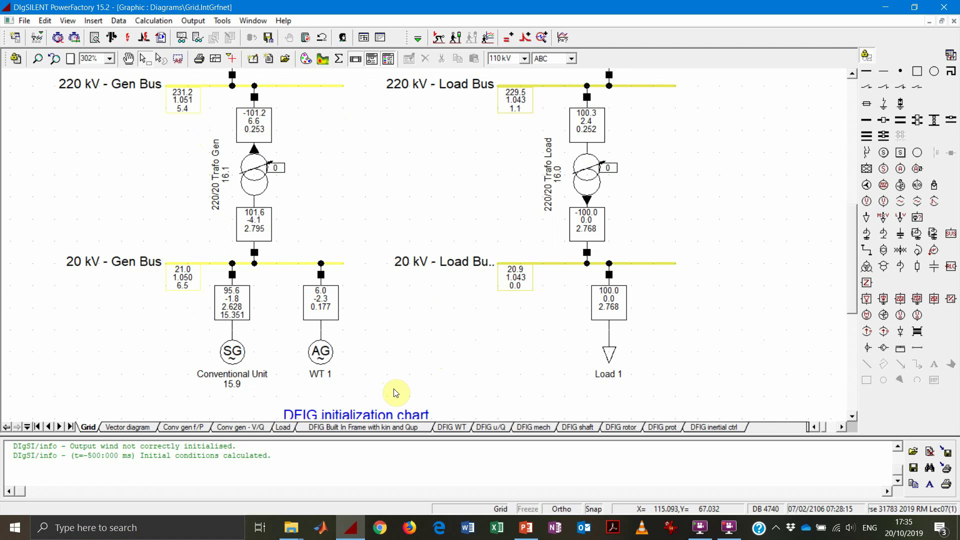
- Set Station Control as the Conventional Unit's external station controller on its Load Flow page
double_click(232, 352)
click(263, 144)
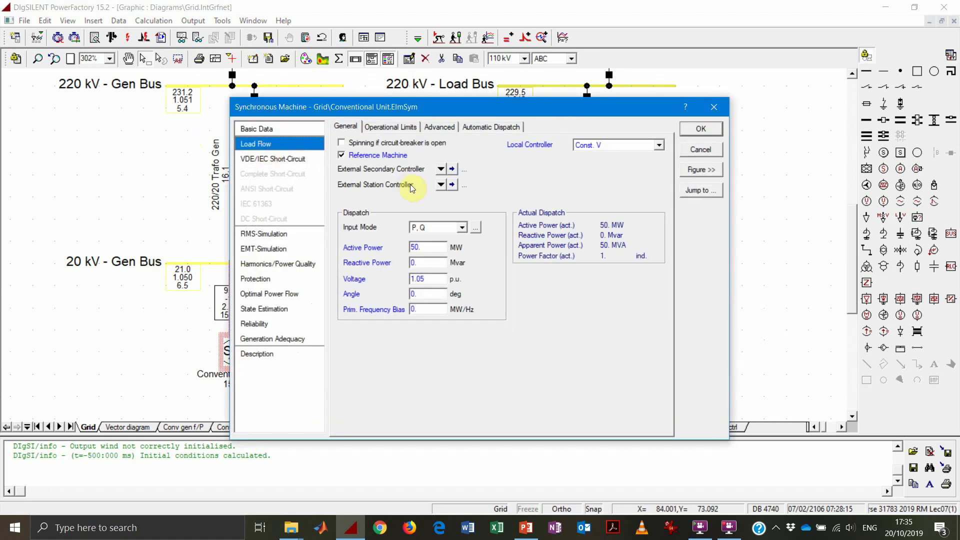
click(441, 184)
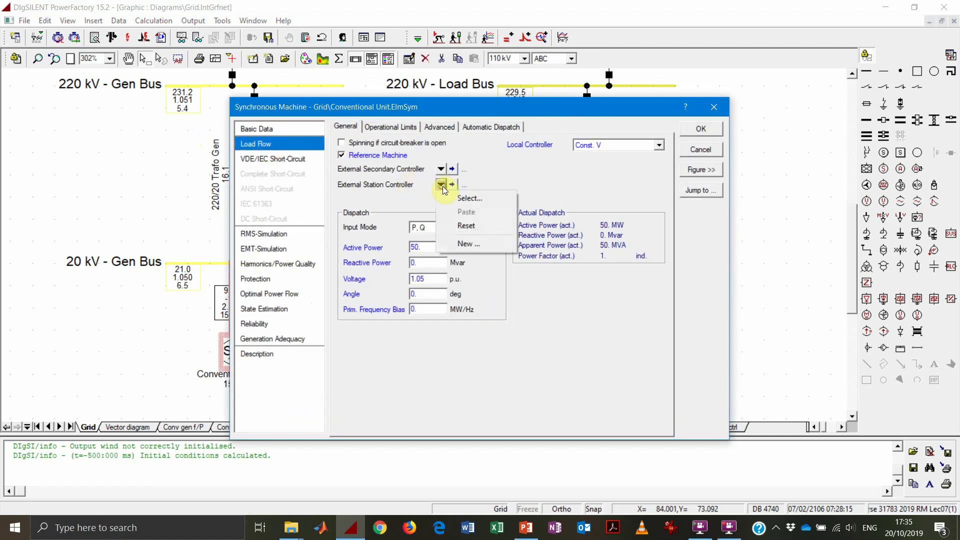
click(468, 198)
double_click(469, 257)
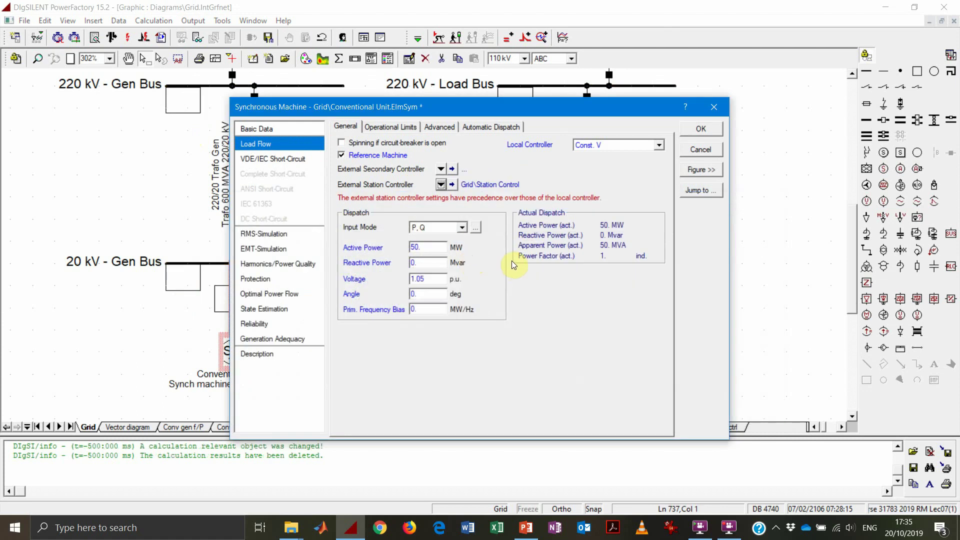
click(709, 129)
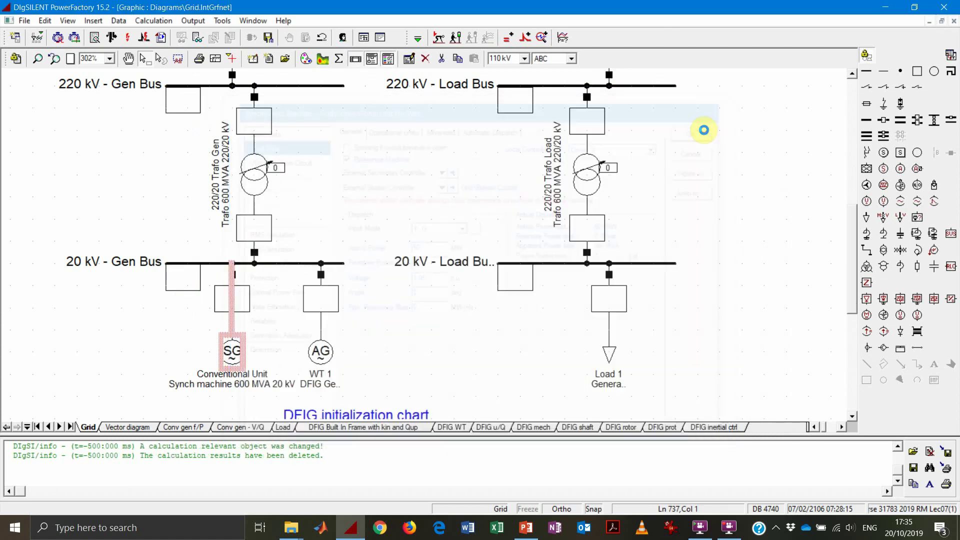
- Set Station Control as WT 1's external station controller
double_click(330, 368)
click(436, 167)
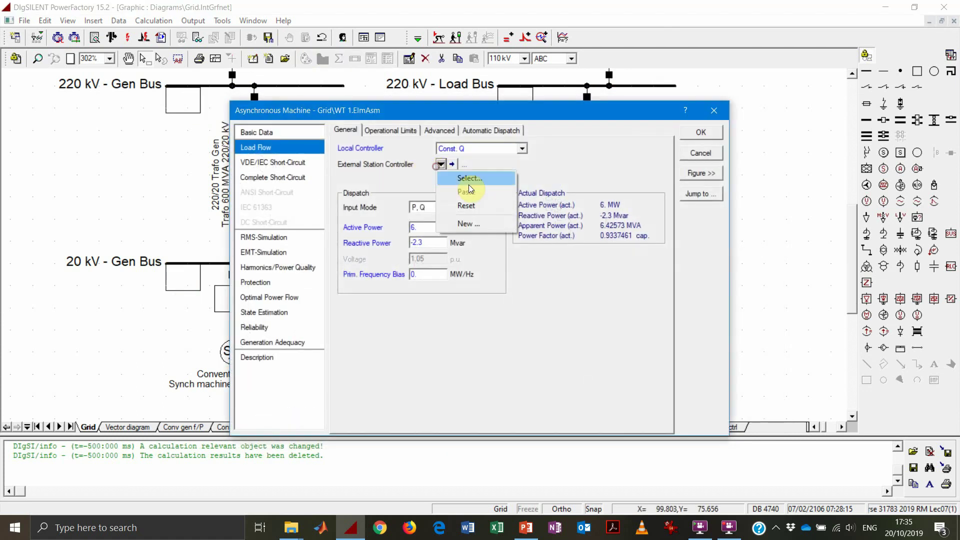
click(463, 181)
double_click(478, 238)
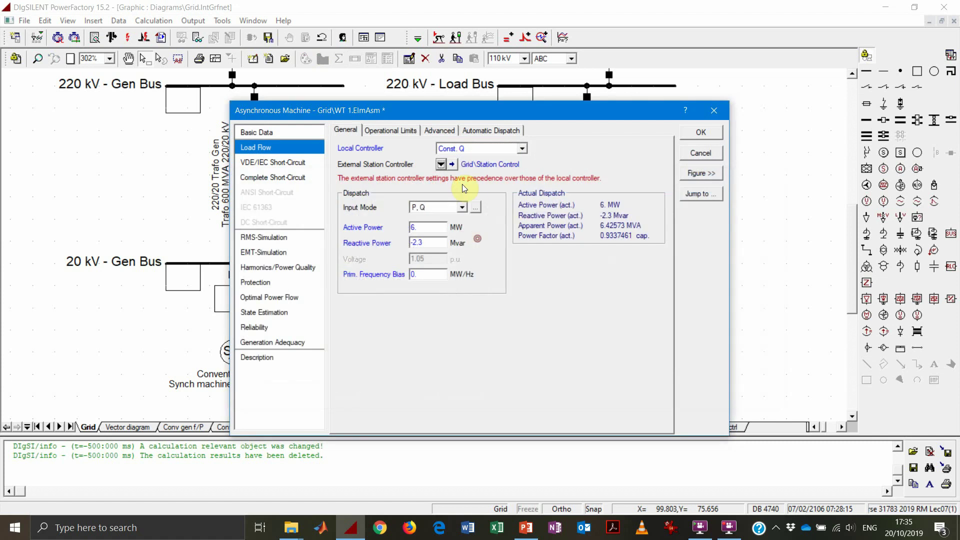
- Review Station Control's reactive power distribution (98.85%/1.15%) and WT 1's Q setpoint, then confirm
click(451, 164)
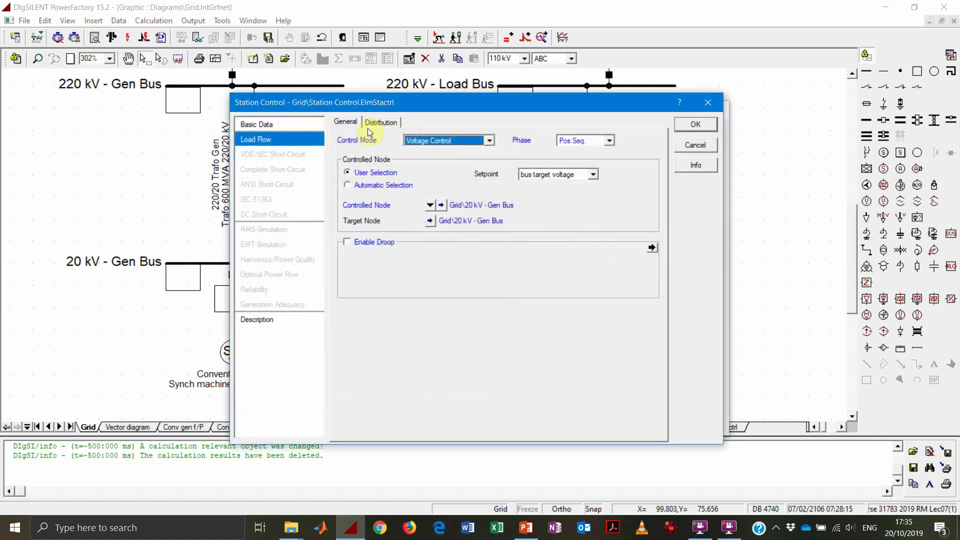
click(394, 123)
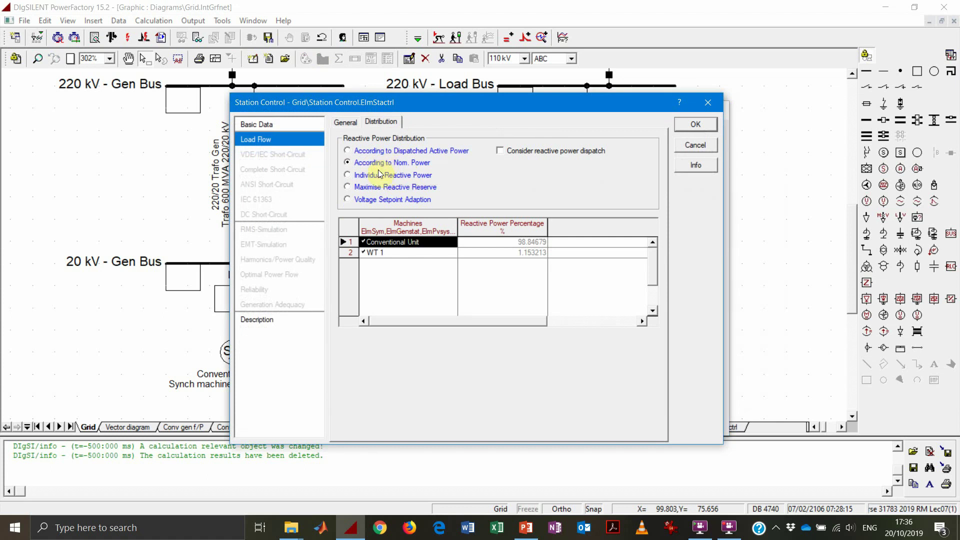
click(709, 124)
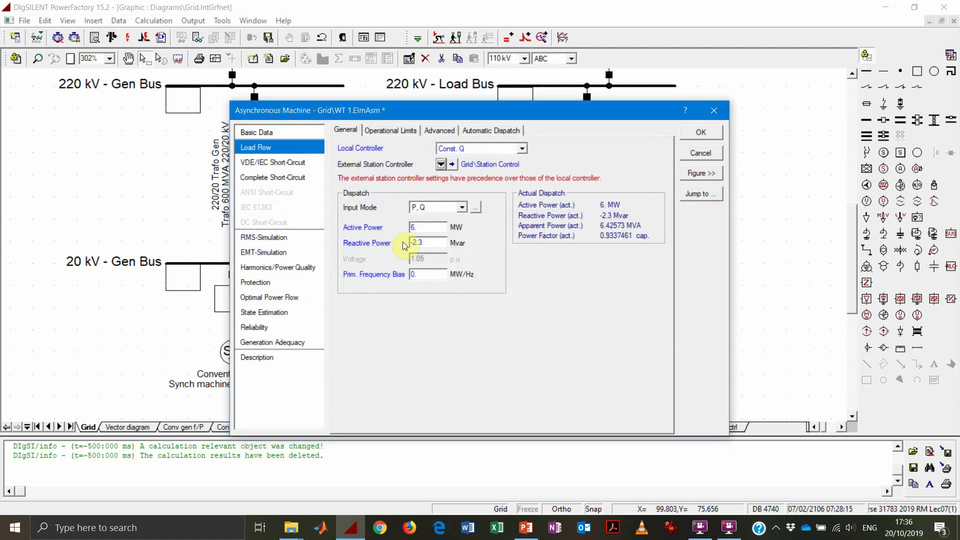
click(424, 242)
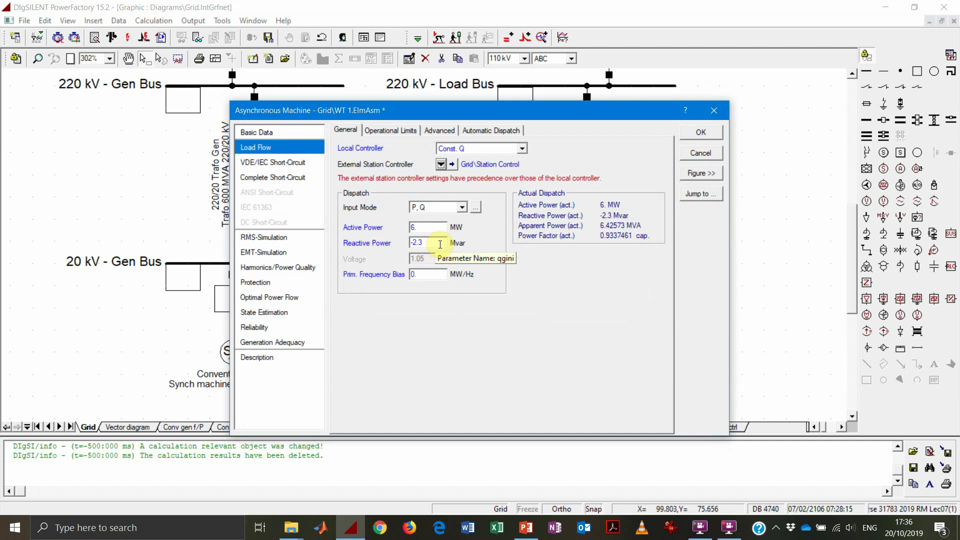
click(700, 133)
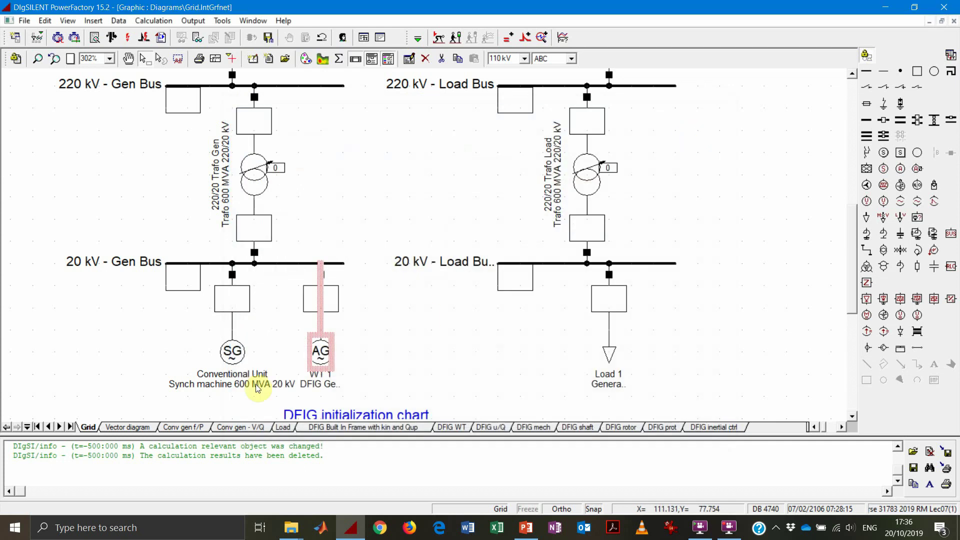
click(455, 314)
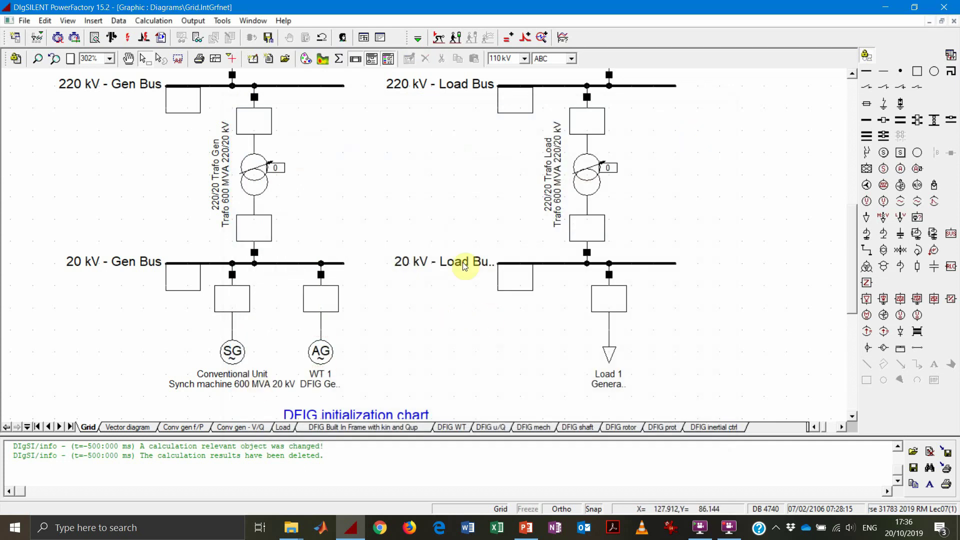
- Recalculate the initial conditions with the Station Control in place
click(438, 37)
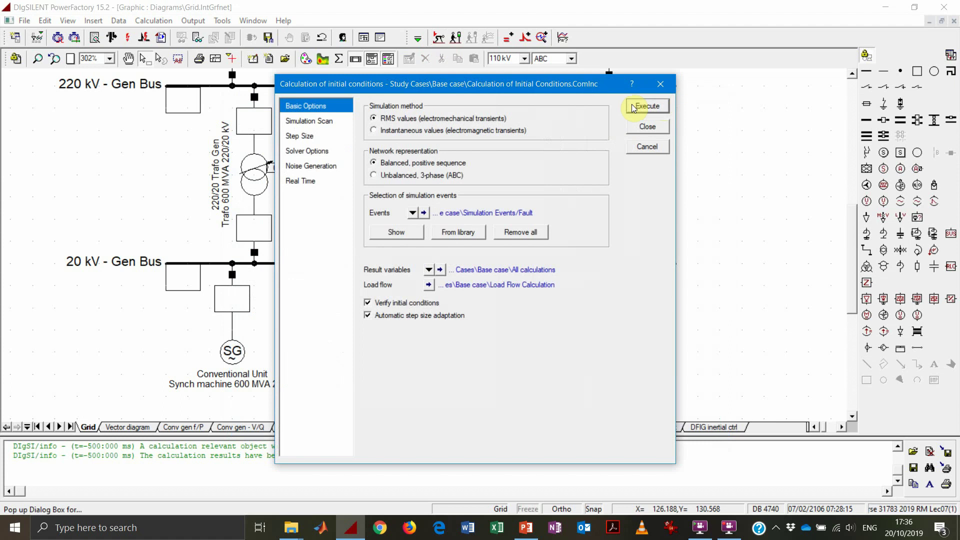
click(645, 105)
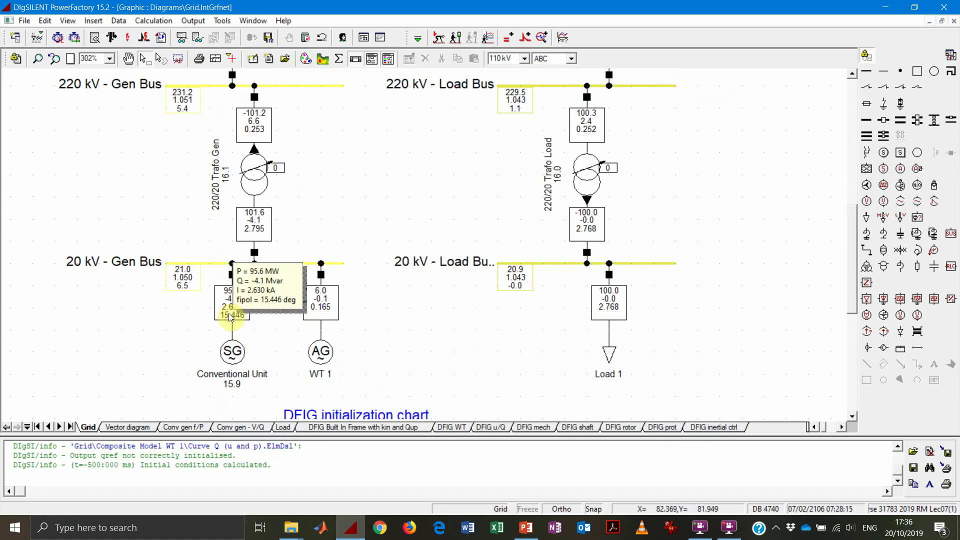
mouse_move(327, 323)
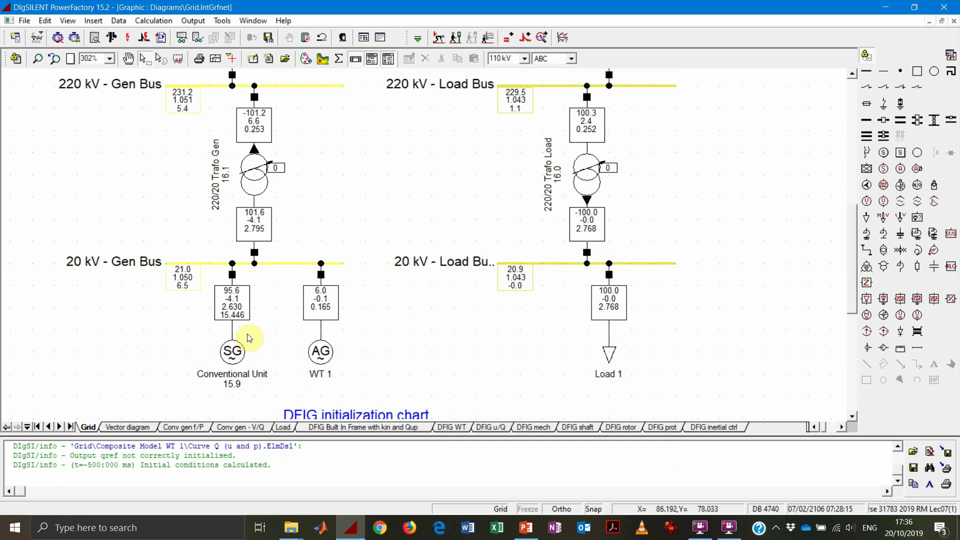
mouse_move(317, 314)
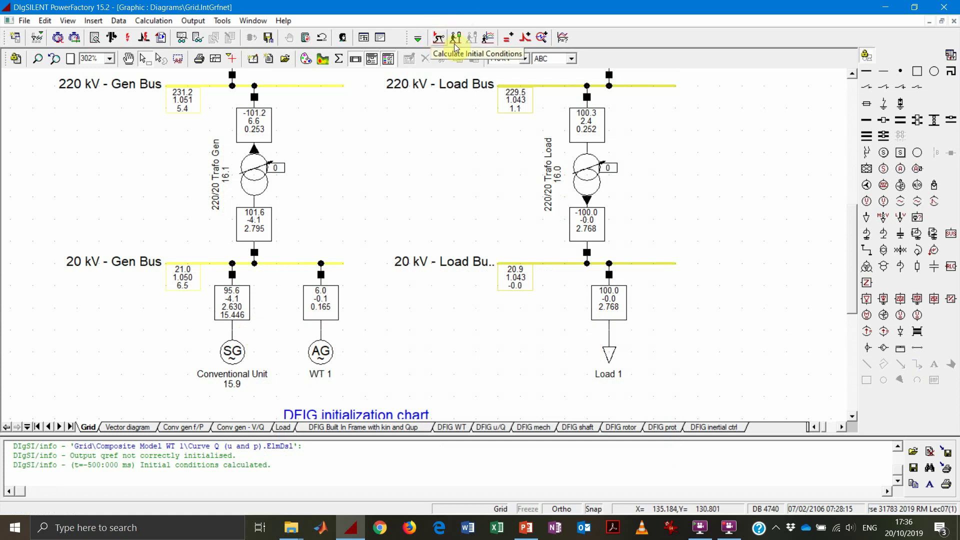
- Run the simulation and rescale the DFIG u/Q plots, showing WT 1 steady near -2.3 Mvar, then return to Grid
click(439, 37)
click(592, 186)
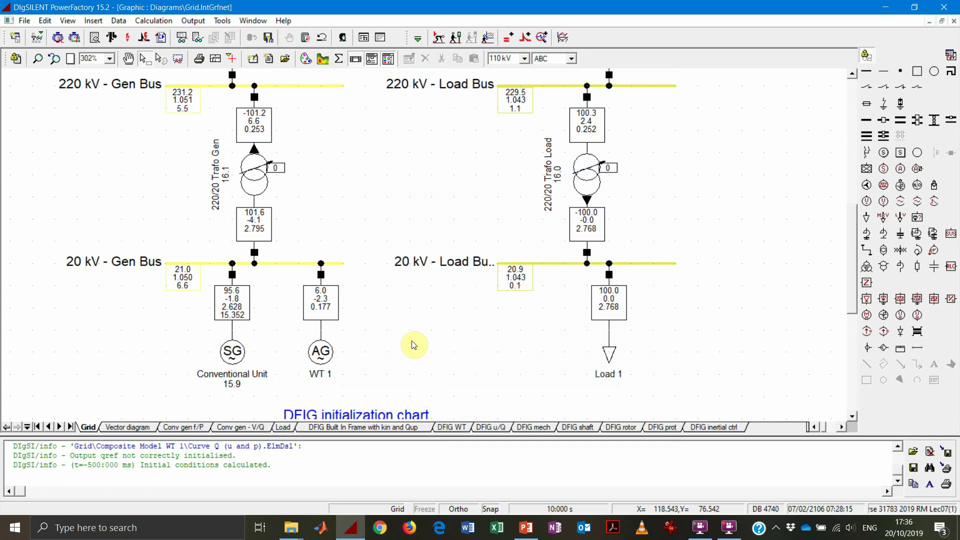
mouse_move(324, 306)
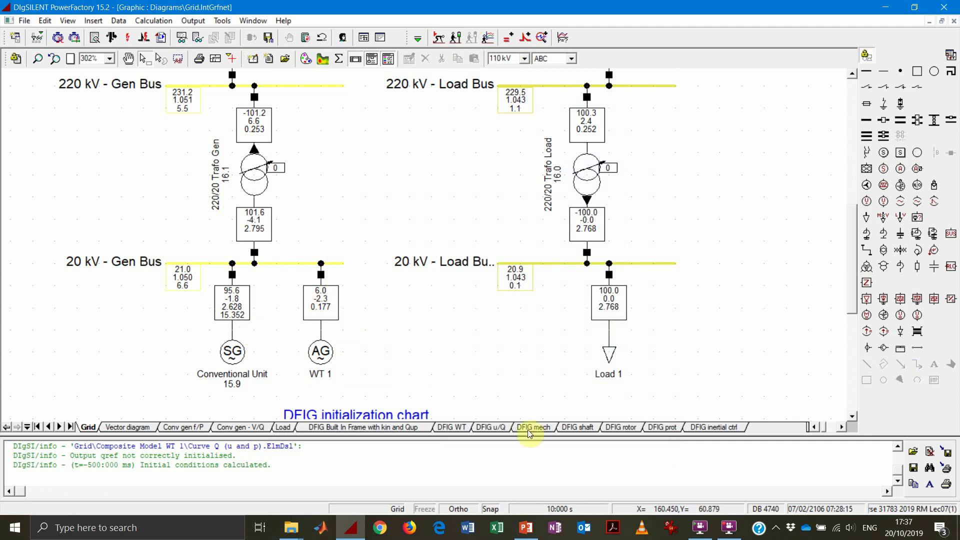
click(499, 428)
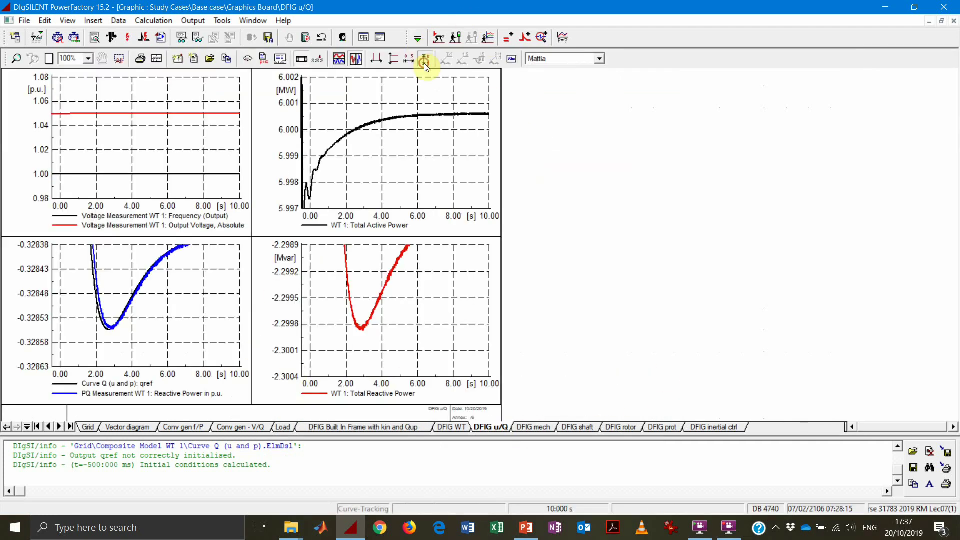
click(425, 60)
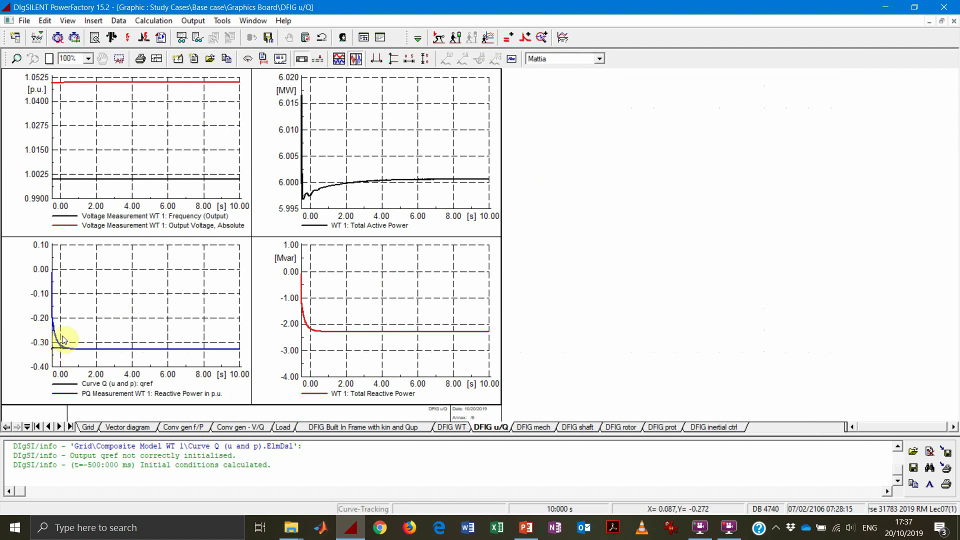
click(79, 428)
- Review the Conventional Unit's load flow settings, cancel without changes and deselect it on the diagram
click(226, 354)
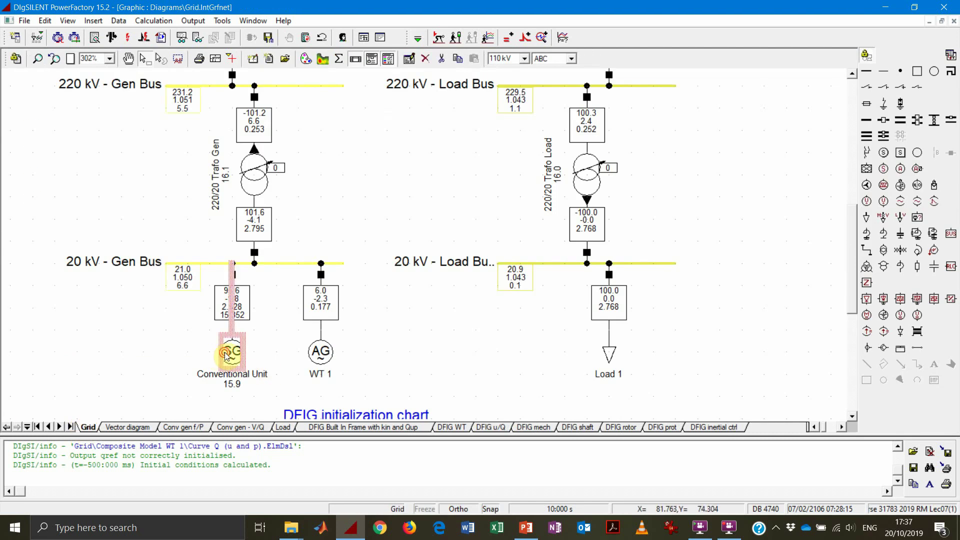
double_click(225, 354)
click(256, 144)
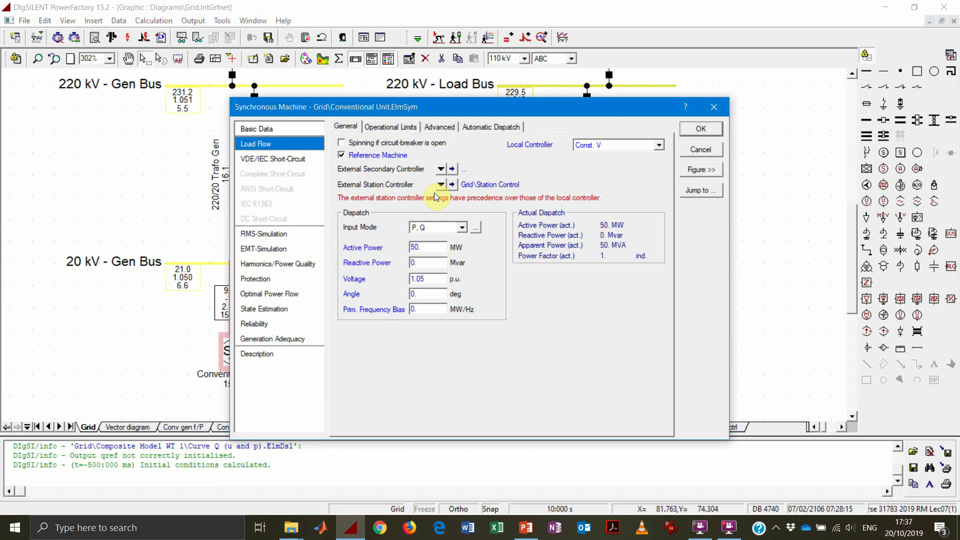
click(700, 150)
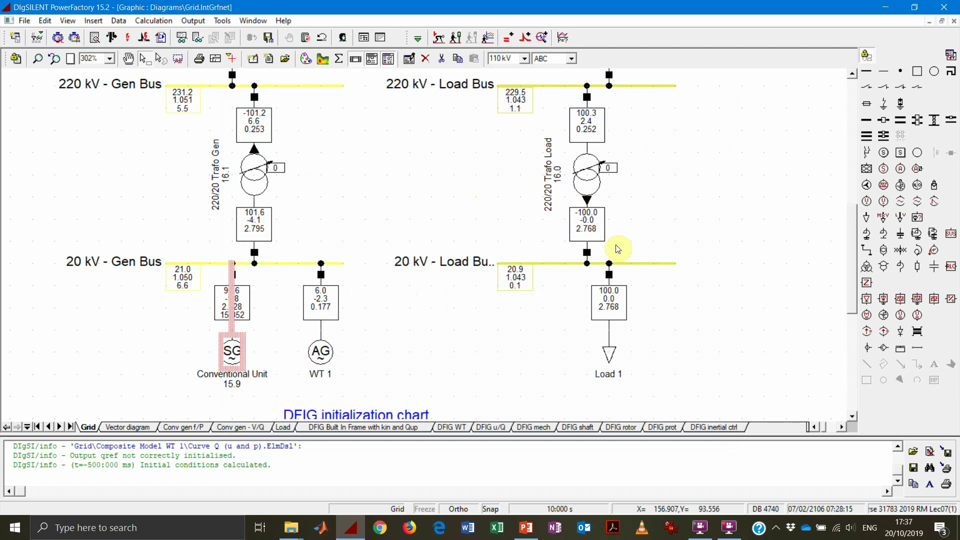
click(428, 338)
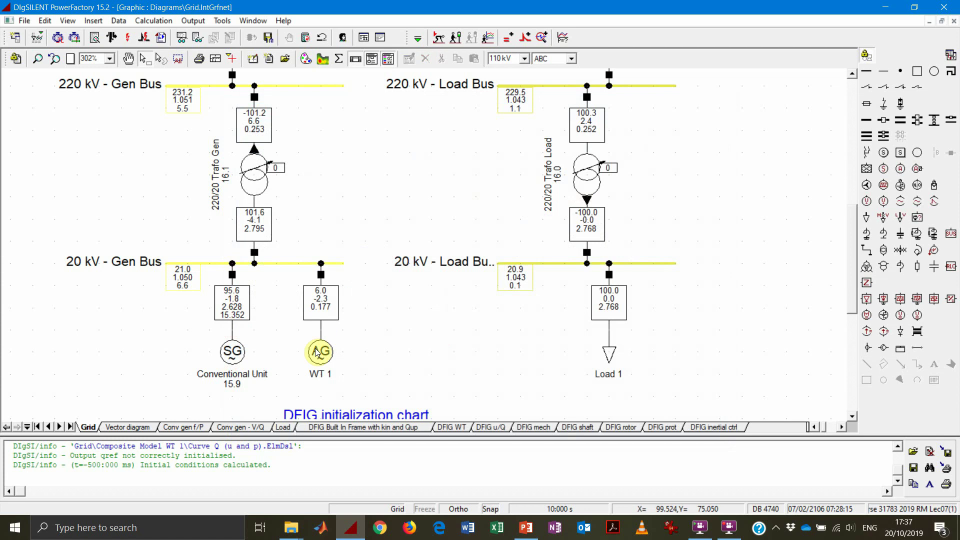
- Filter the grid's *.ElmDsl models and open the Curve Q (u and p) characteristic table on Advanced 2
click(37, 37)
click(56, 65)
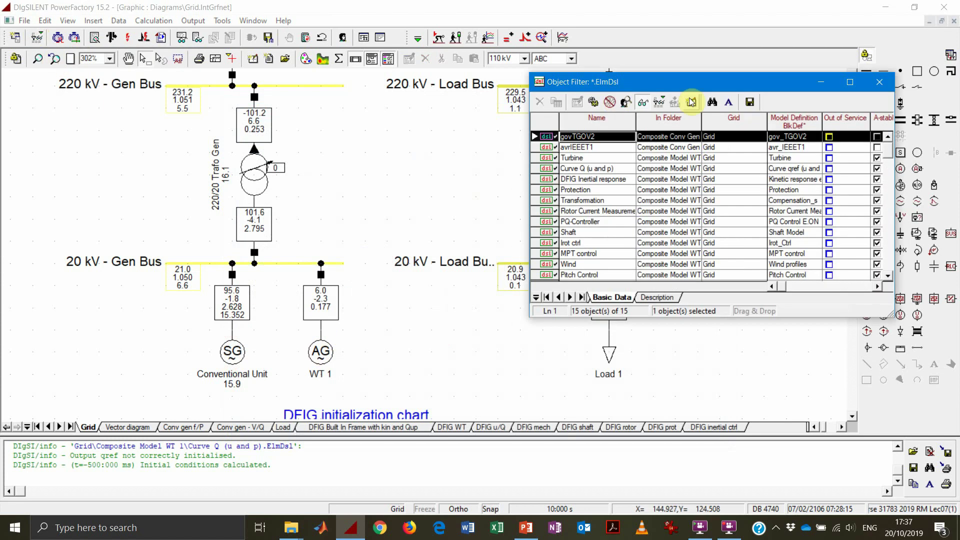
double_click(549, 169)
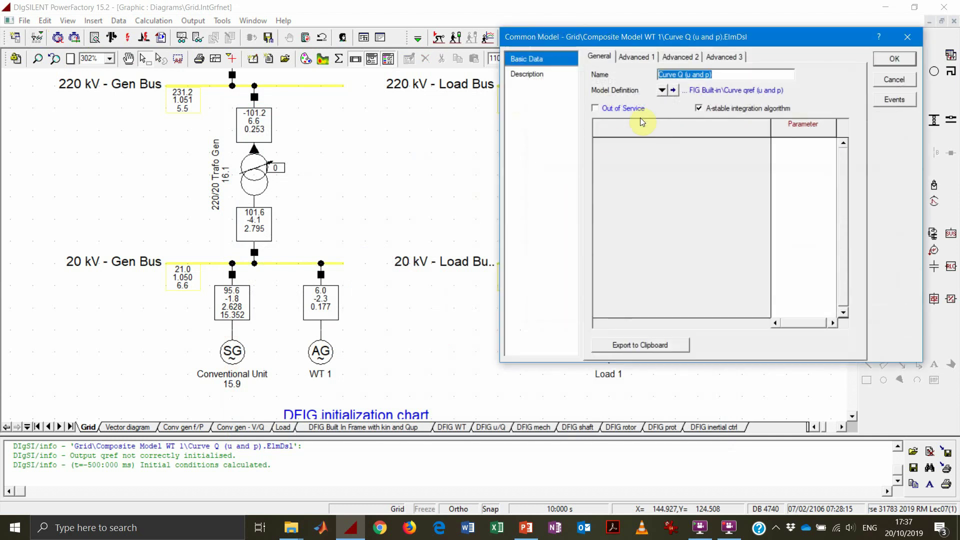
click(680, 57)
- Change the voltage axis of row 6 from 1.02 to 1.05 and row 7 to 1.06
click(646, 174)
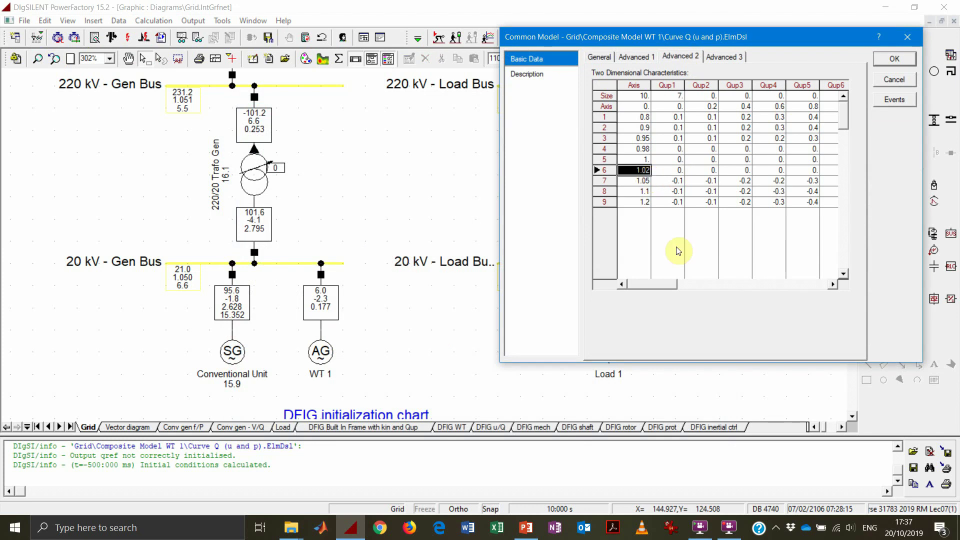
key(Down)
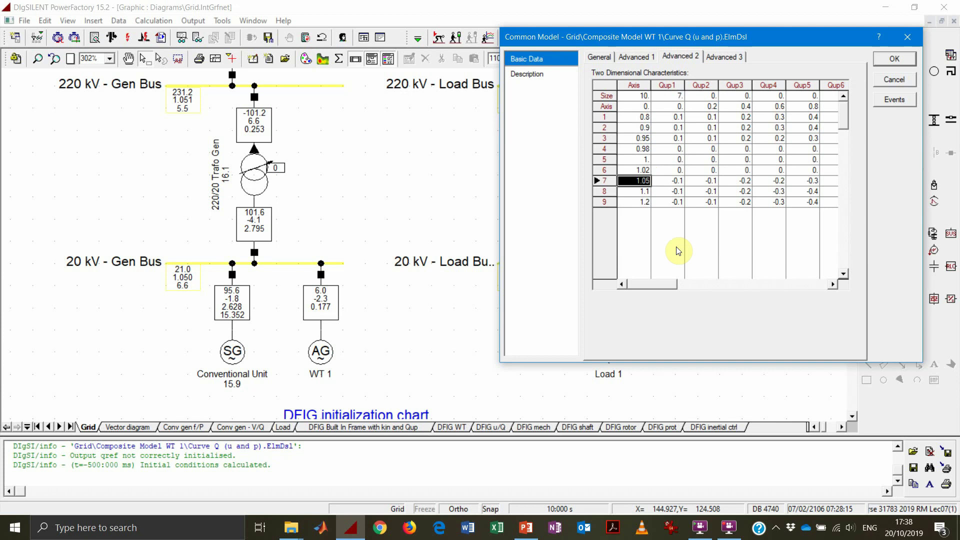
key(Up)
text(1.05)
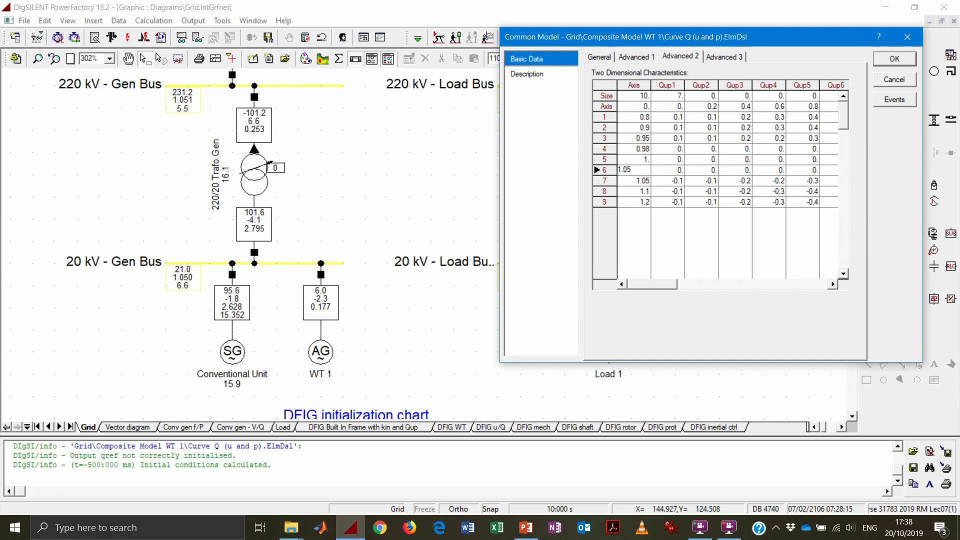
key(Return)
text(1.06)
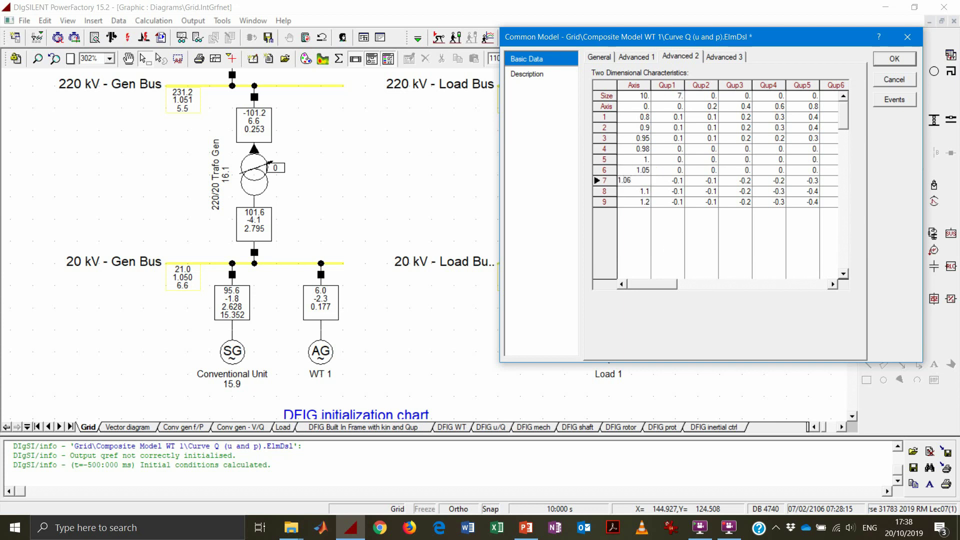
key(Return)
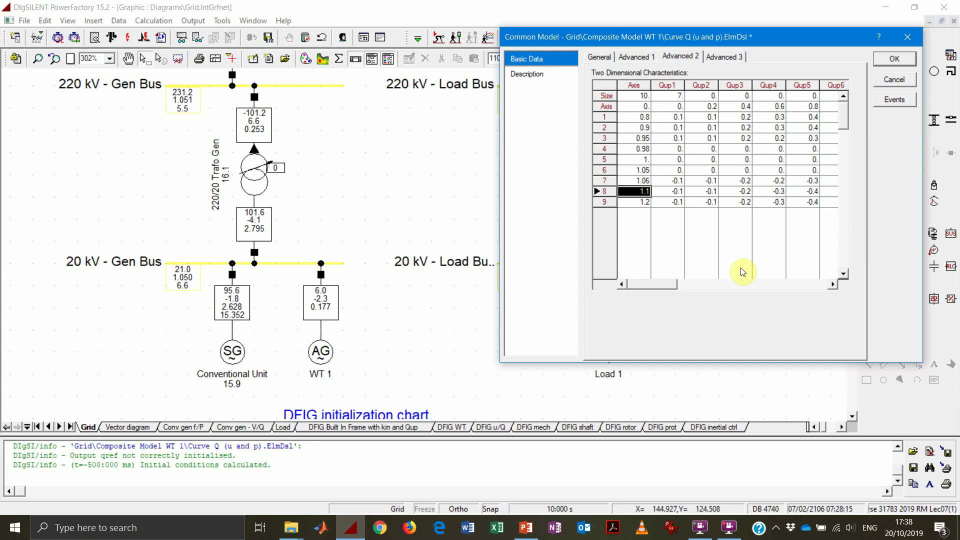
- Save the Curve Q edits, then recalculate initial conditions and run the dynamic simulation
click(913, 61)
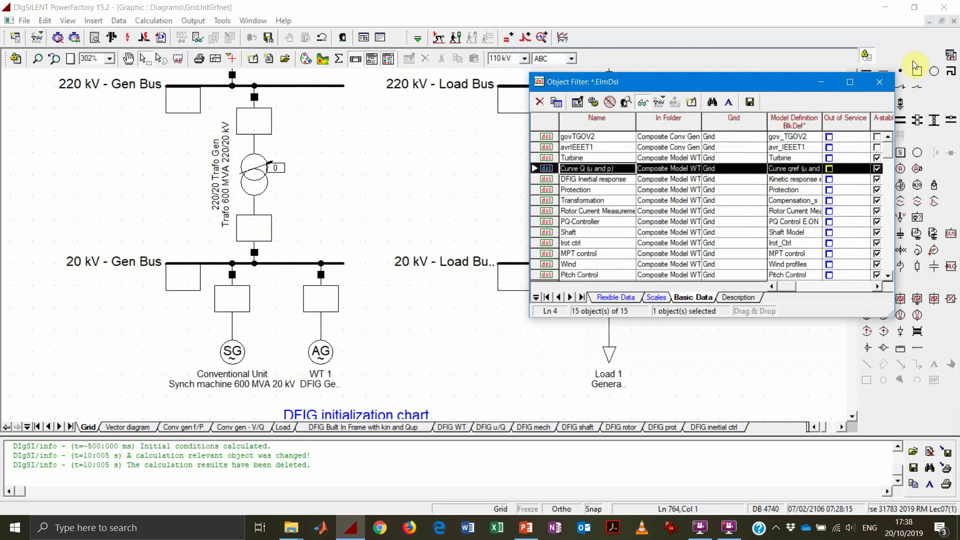
click(879, 81)
click(443, 44)
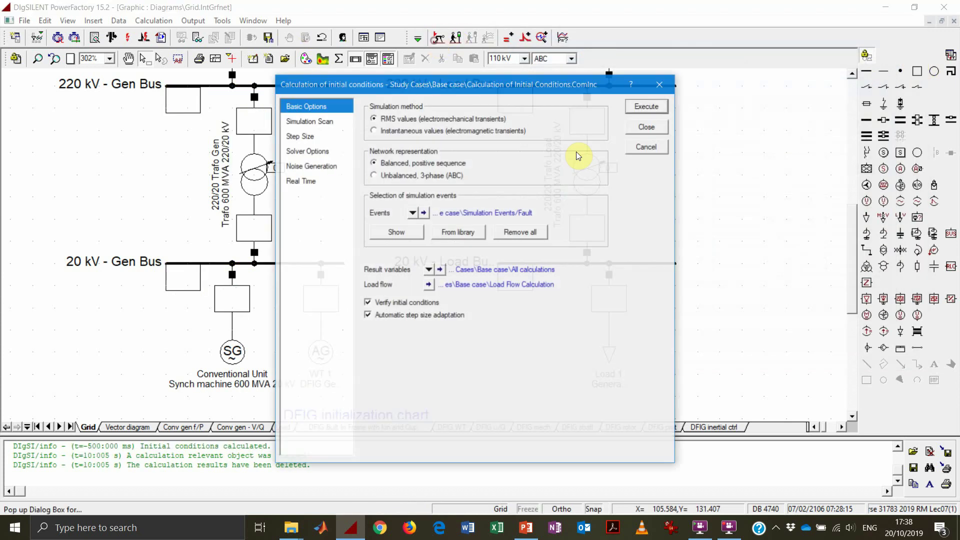
click(644, 106)
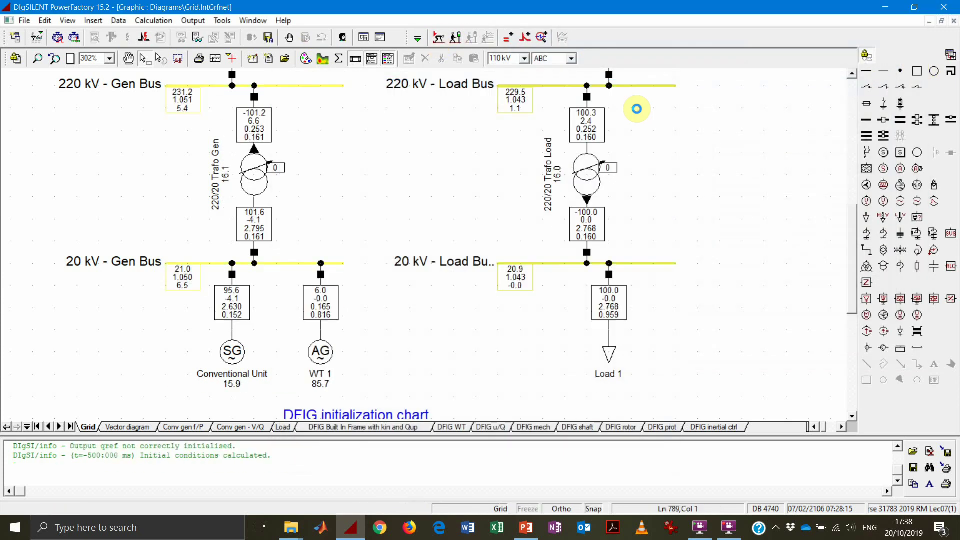
click(456, 37)
click(591, 188)
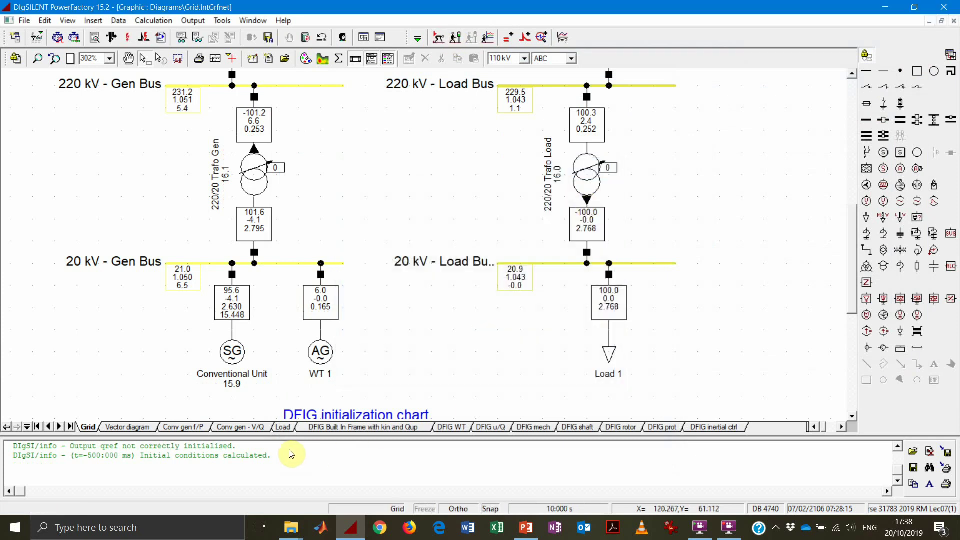
- Autoscale the Conv gen V/Q, DFIG WT and DFIG u/Q plots, confirming WT 1's Q stays at zero
click(251, 426)
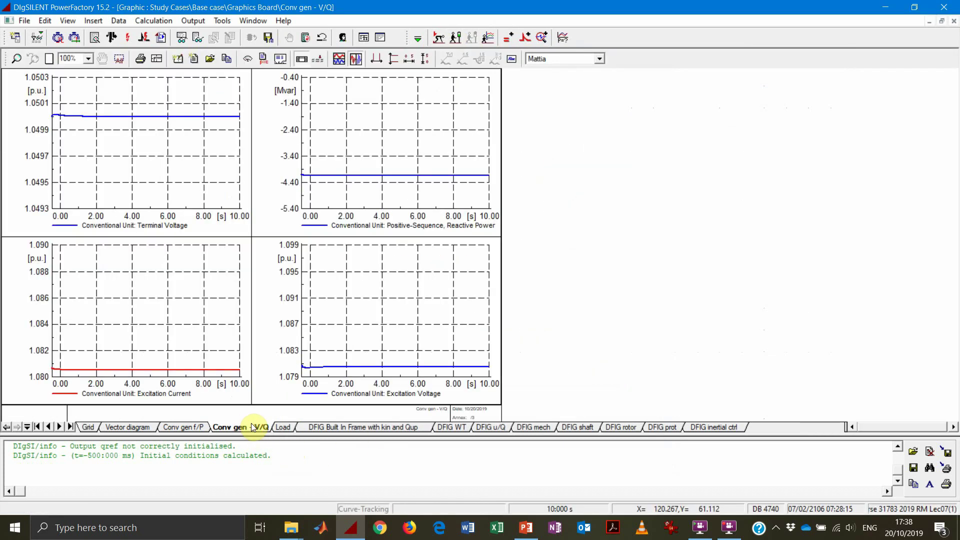
click(424, 60)
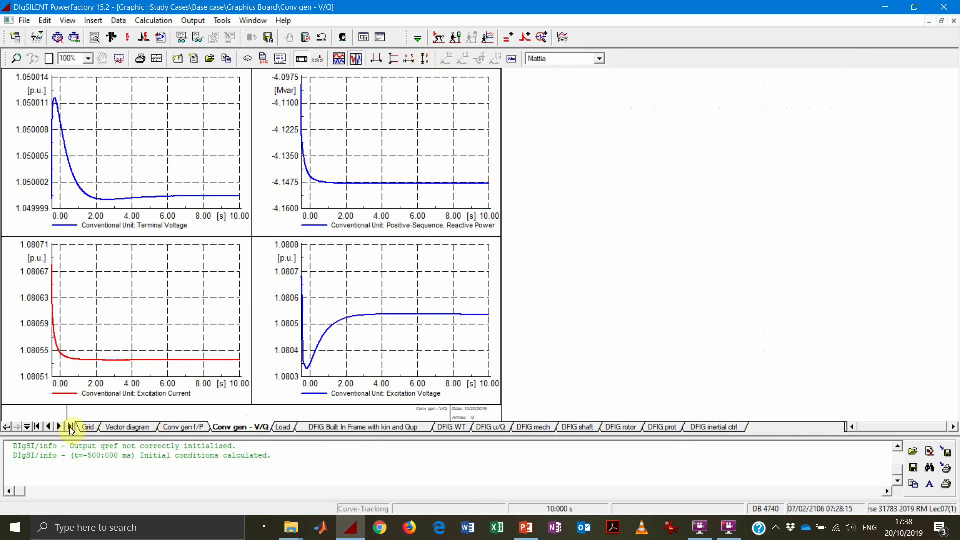
click(450, 428)
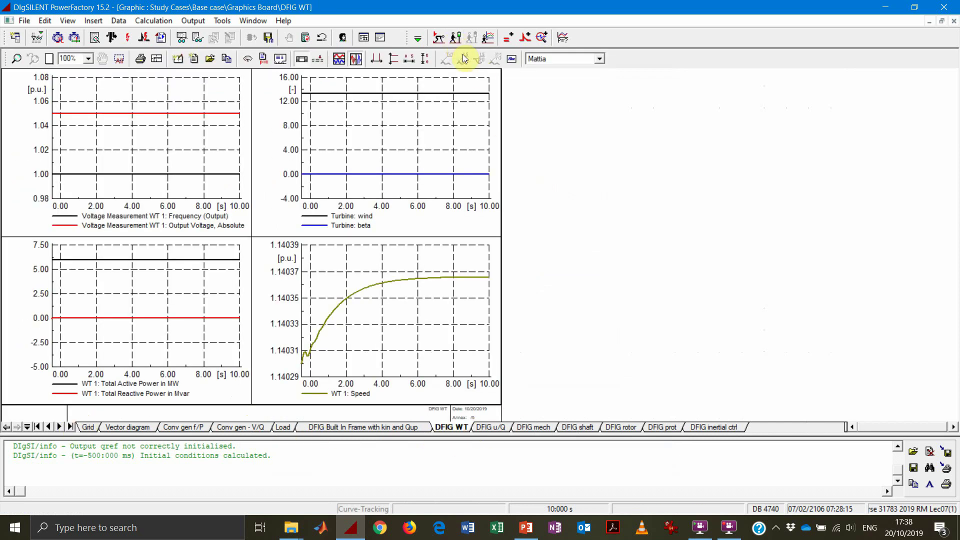
click(424, 58)
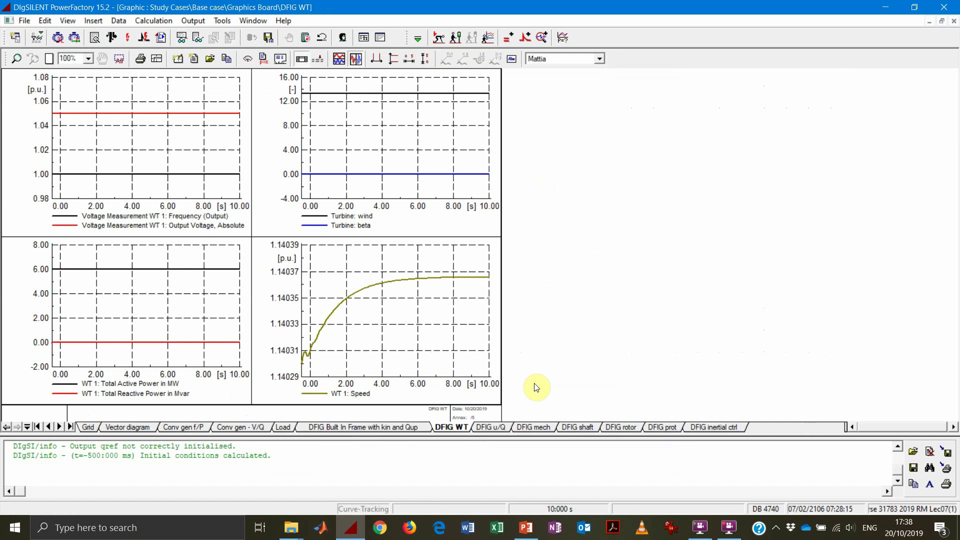
click(493, 430)
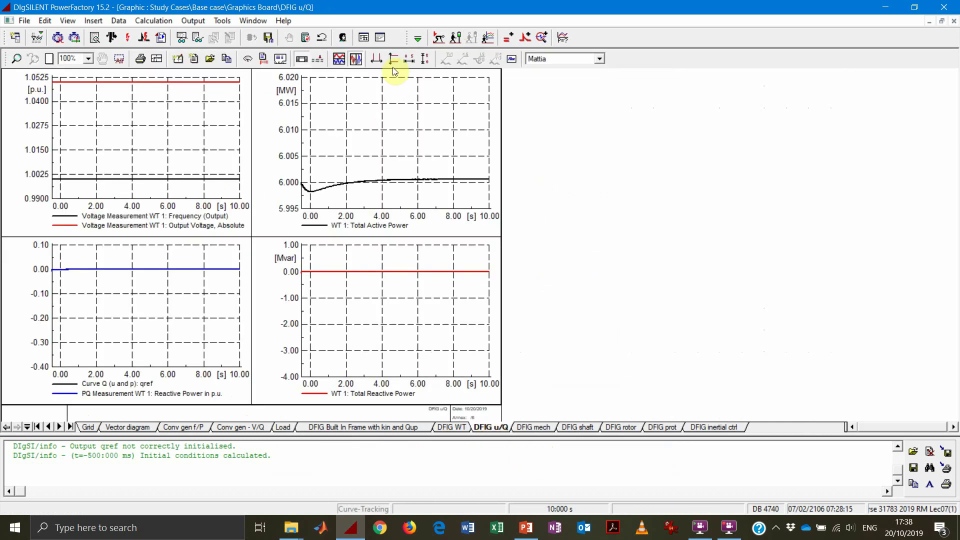
click(418, 59)
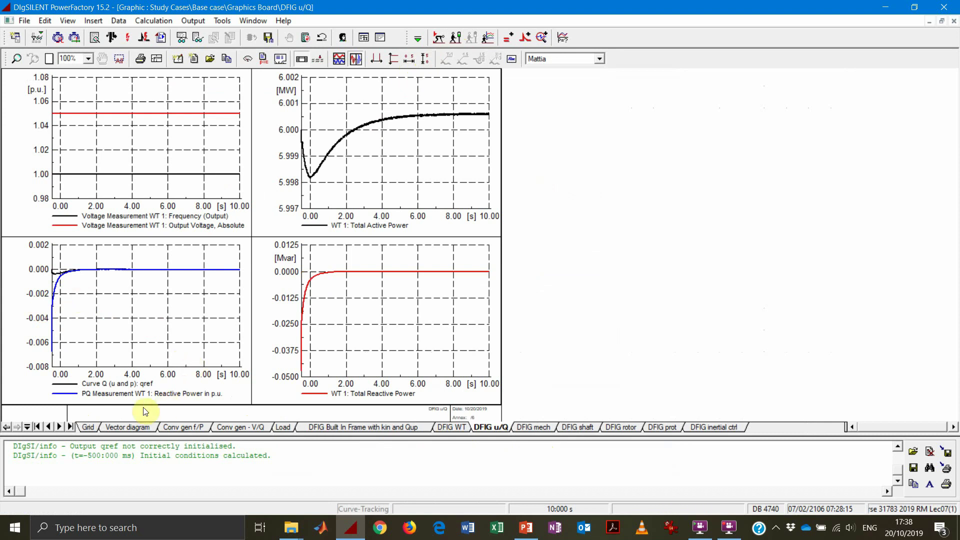
click(86, 427)
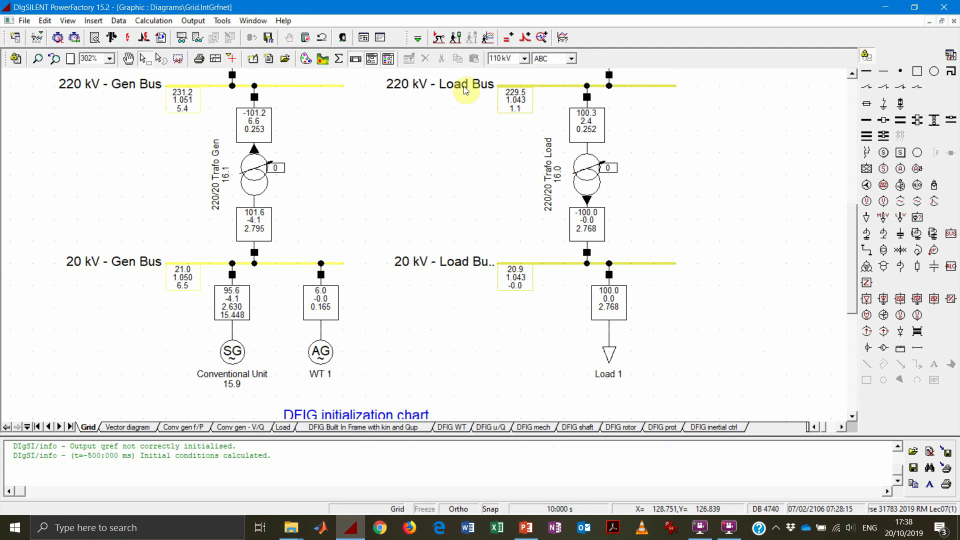
- Recalculate initial conditions, verify Curve Q row 6 reads 1.05, then bring up PowerPoint's class exercise 3 slide
click(440, 40)
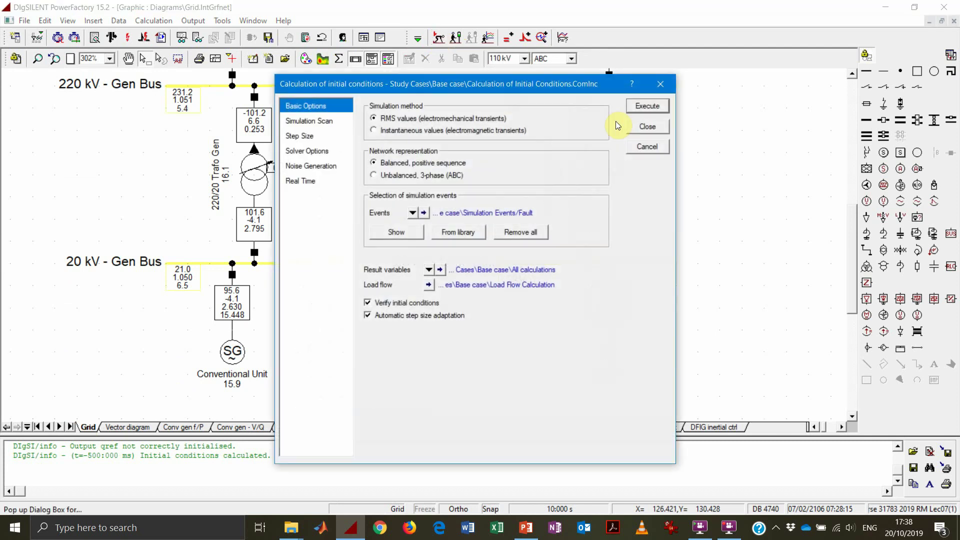
click(644, 103)
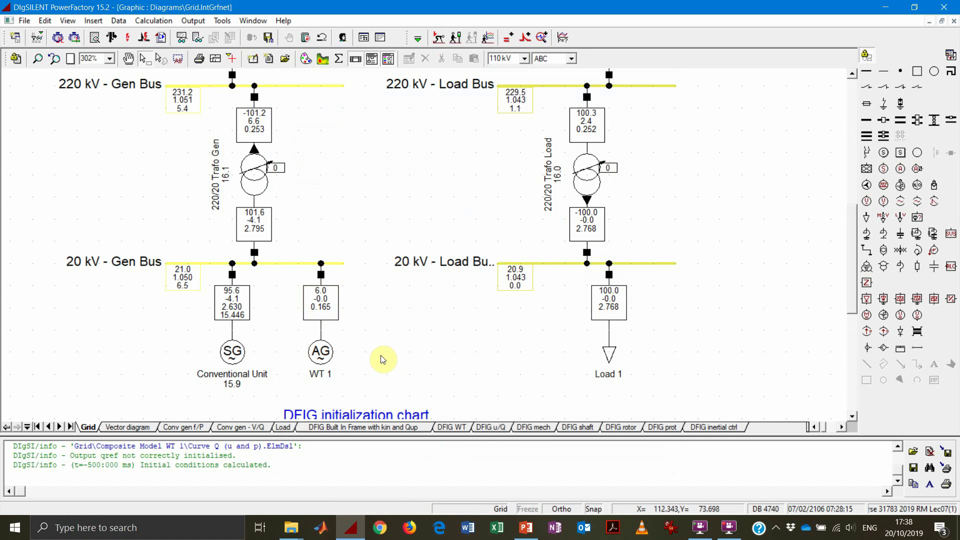
click(37, 37)
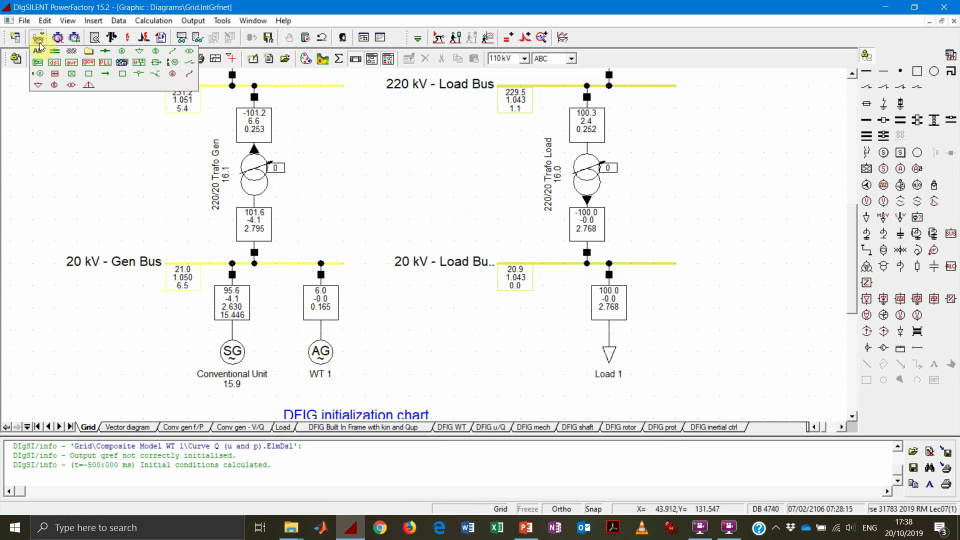
click(58, 62)
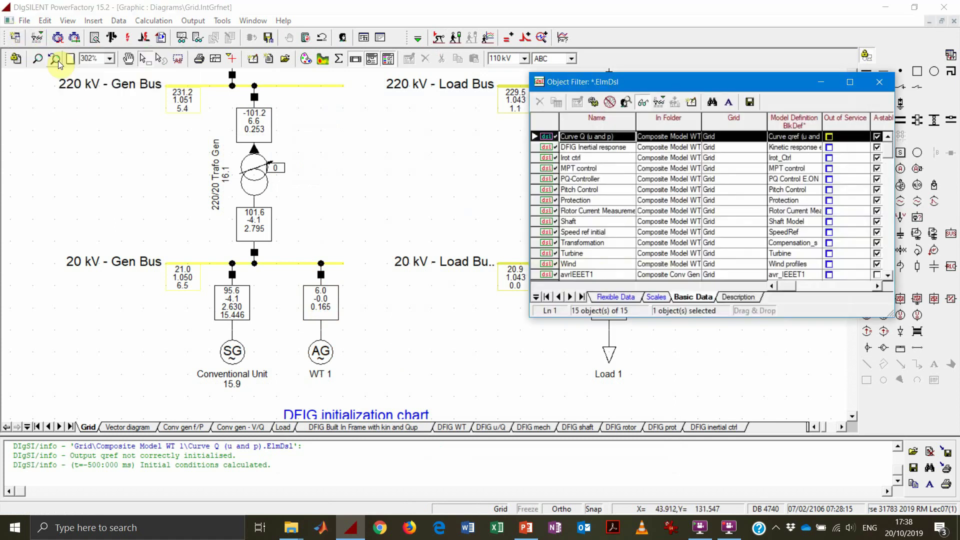
double_click(546, 139)
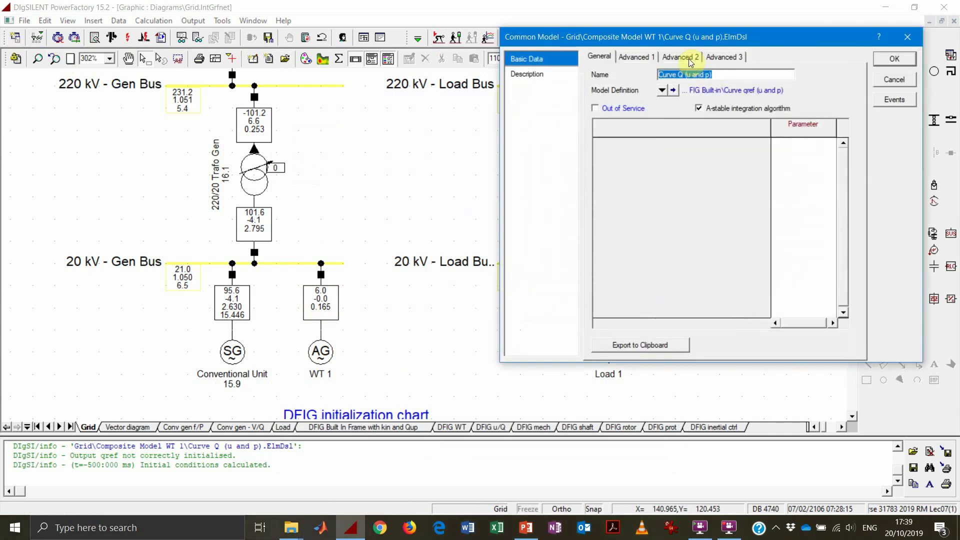
click(691, 58)
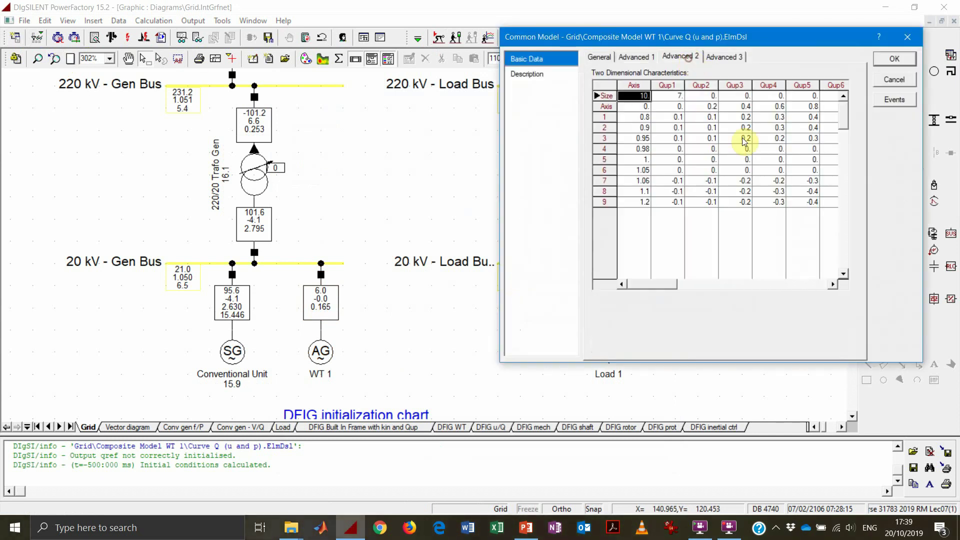
click(642, 169)
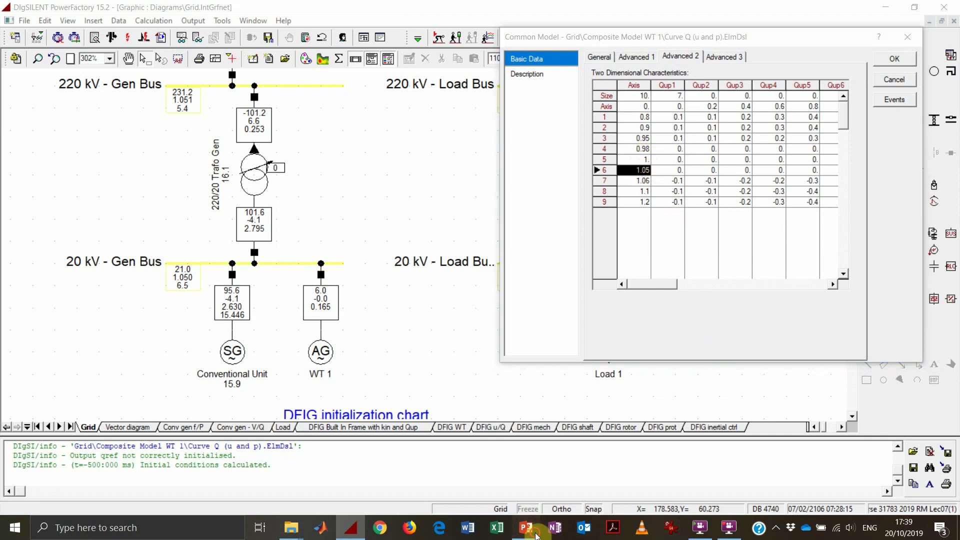
click(526, 527)
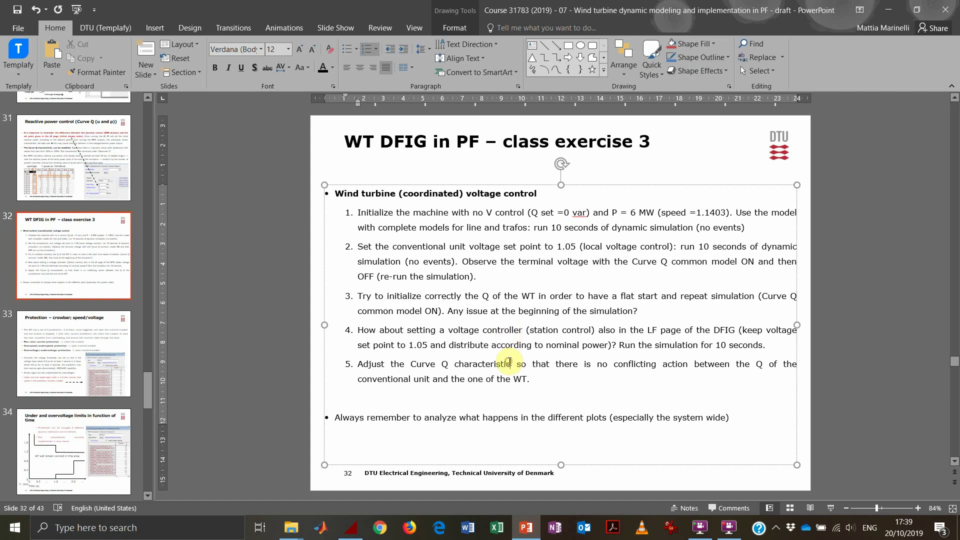